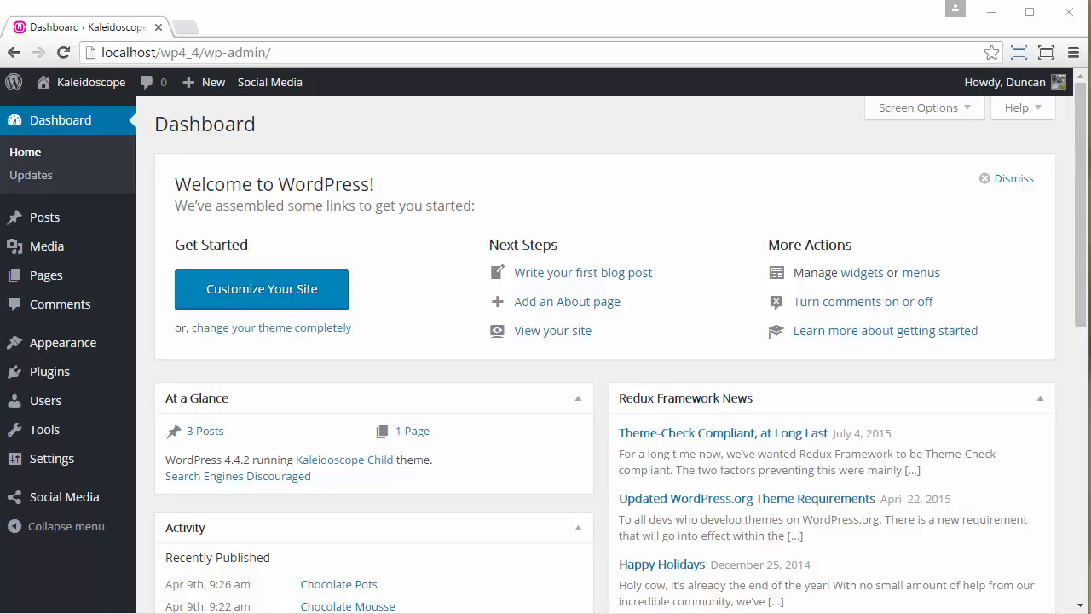
- Search the directory of new WordPress plugins for "easyrecipe"
left_click(72, 374)
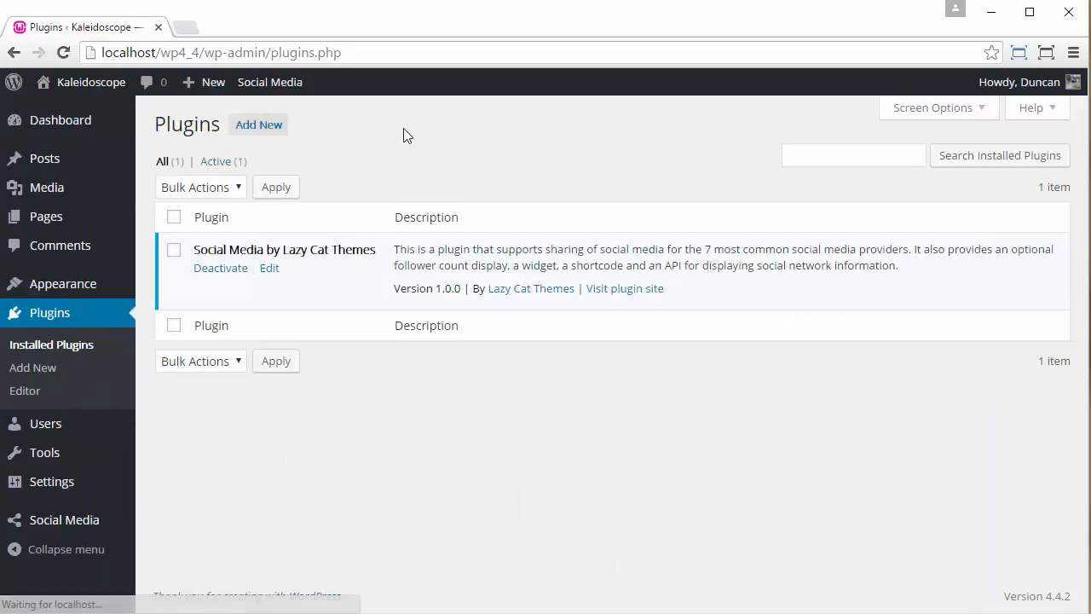
left_click(257, 126)
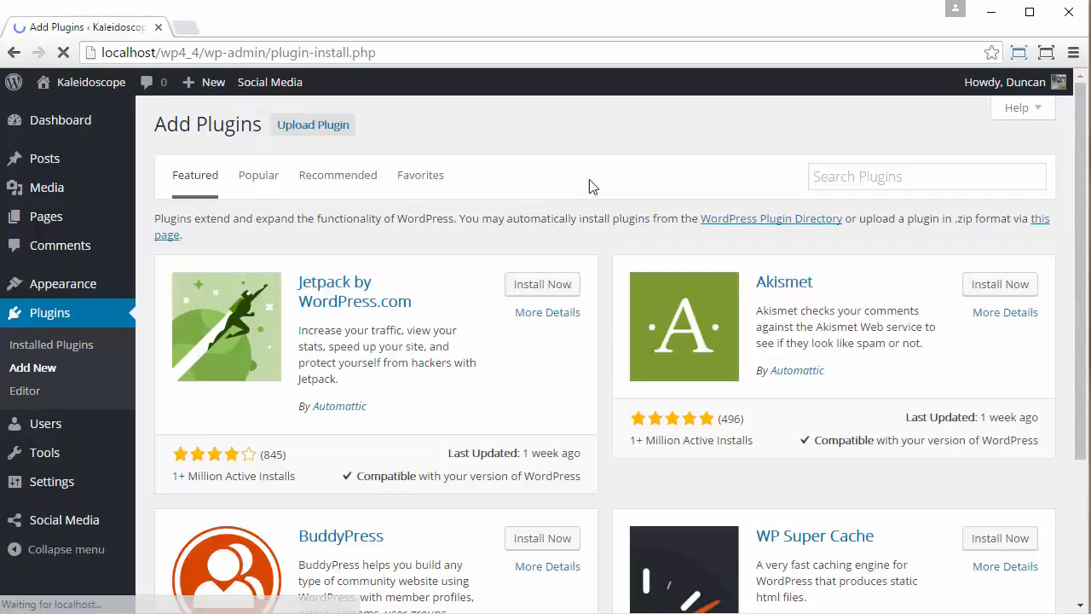
left_click(864, 174)
type("ea")
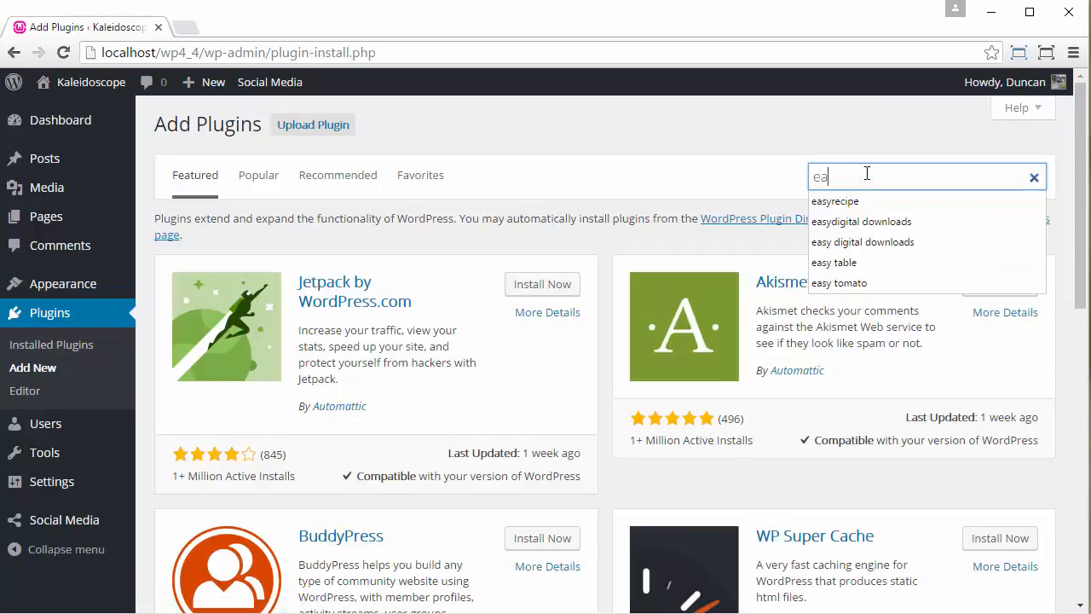
type("syrecipe")
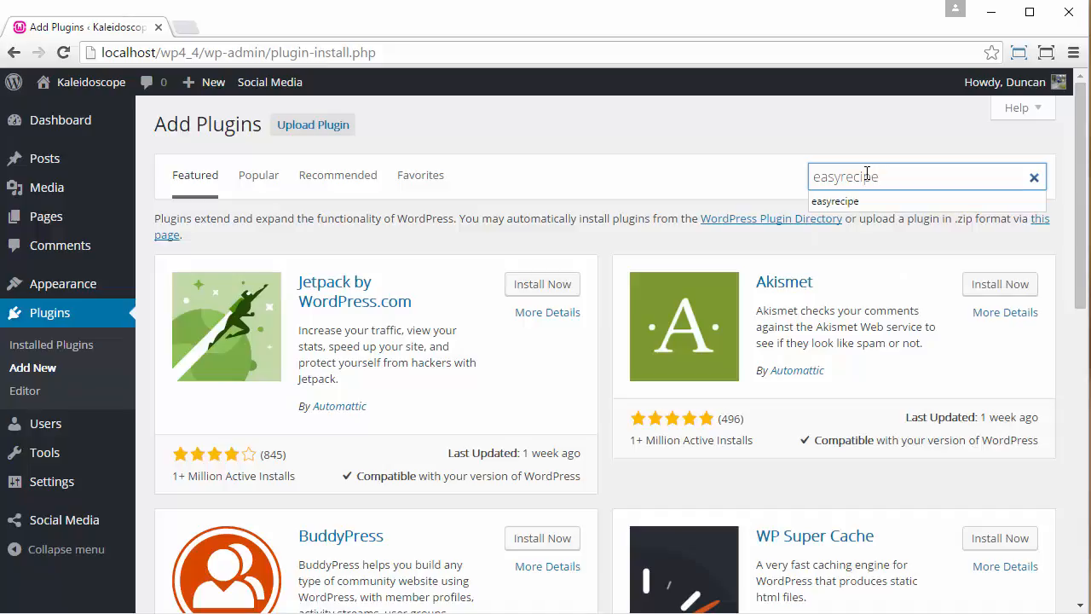
key("Return")
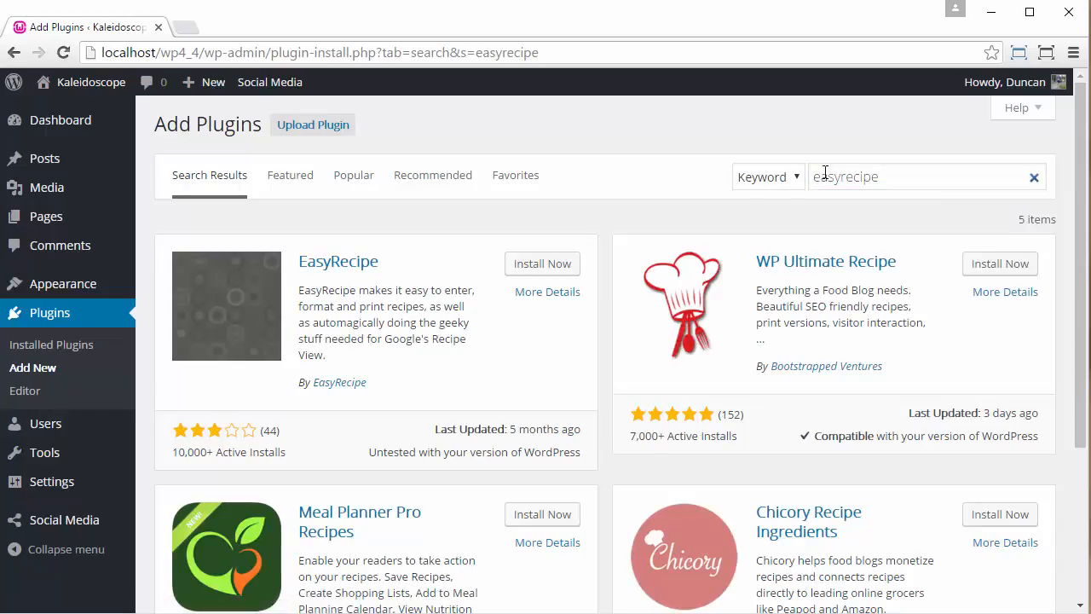
- Install and activate the EasyRecipe plugin, dismissing its what's-new notice
left_click(537, 265)
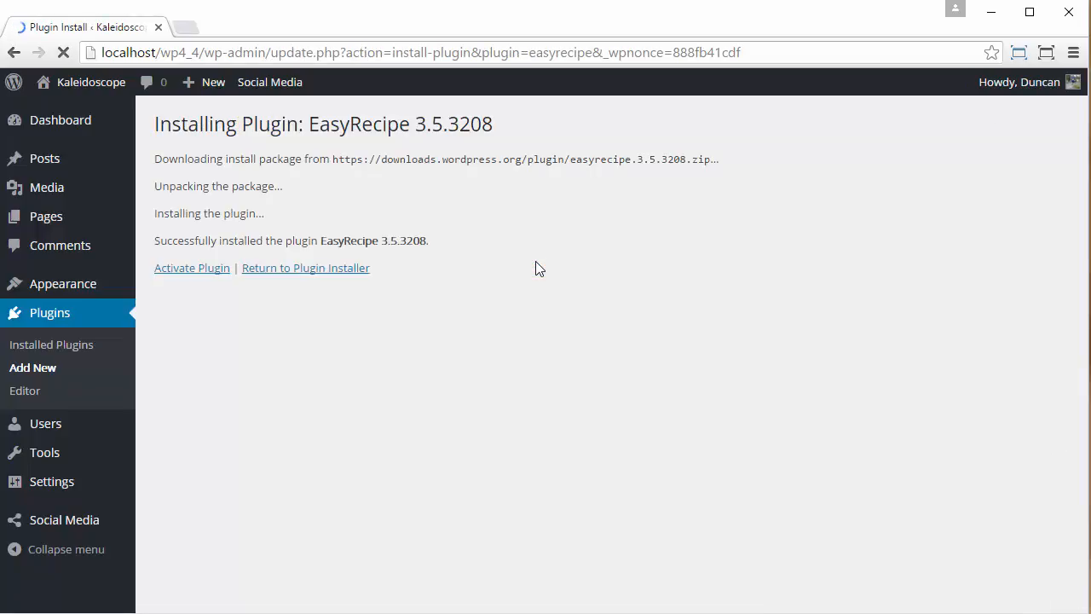
left_click(190, 271)
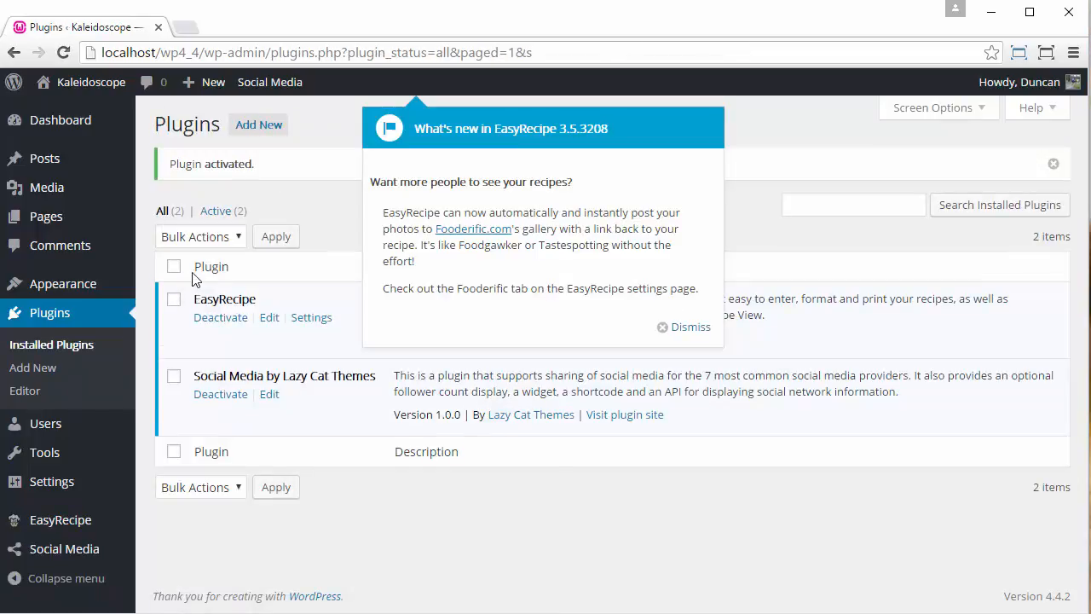
left_click(675, 328)
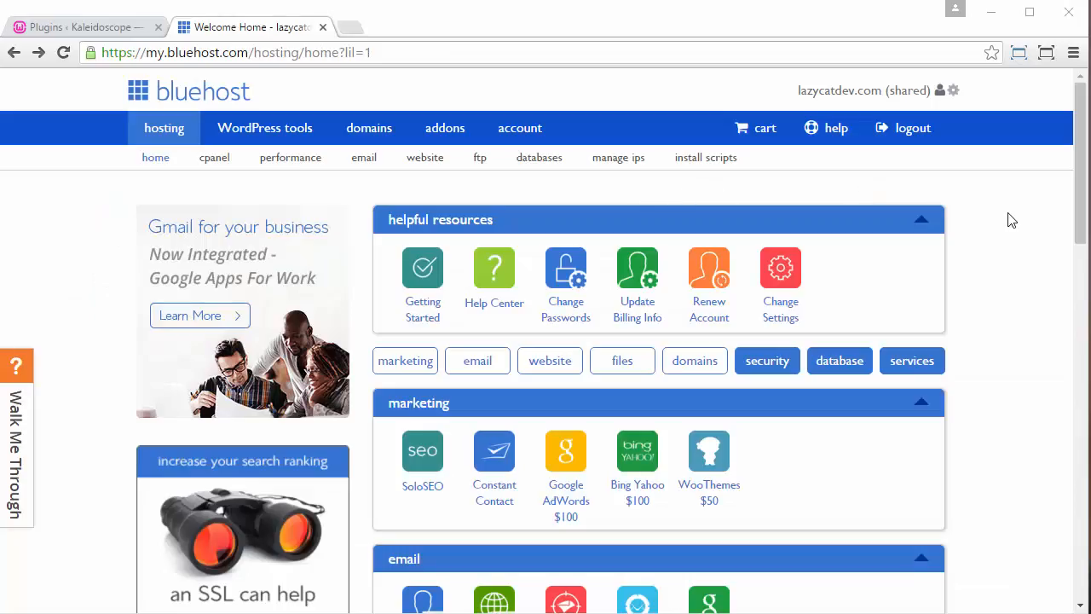
- Switch to the Bluehost hosting account and open its File Manager
scroll(1012, 231, "down", 1)
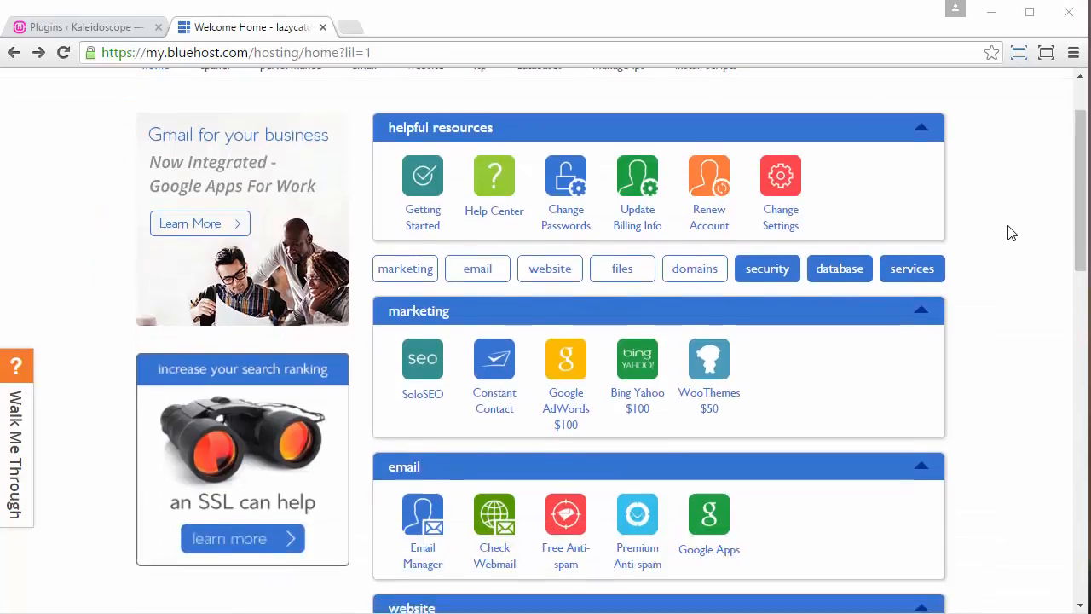
scroll(1012, 233, "down", 6)
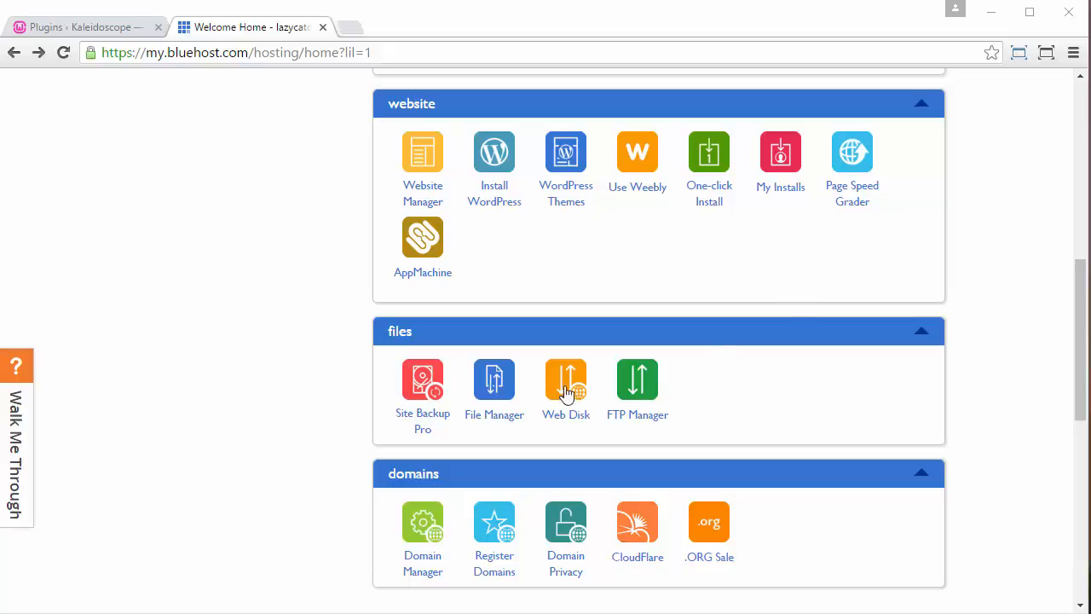
left_click(497, 422)
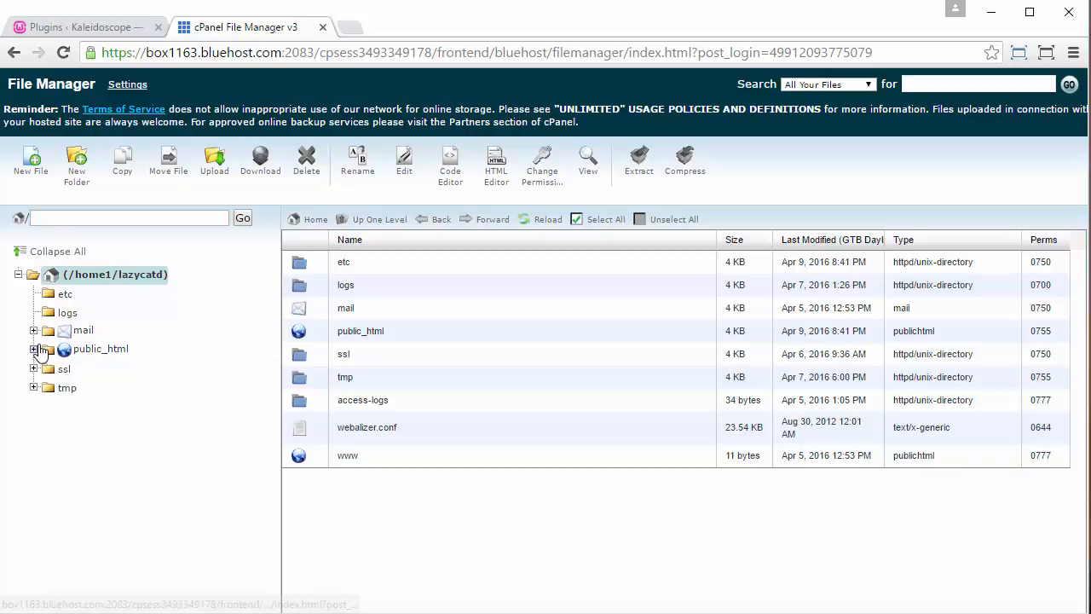
- Open the styles folder of the easyrecipe plugin, under public_html/wp-content/plugins
left_click(34, 349)
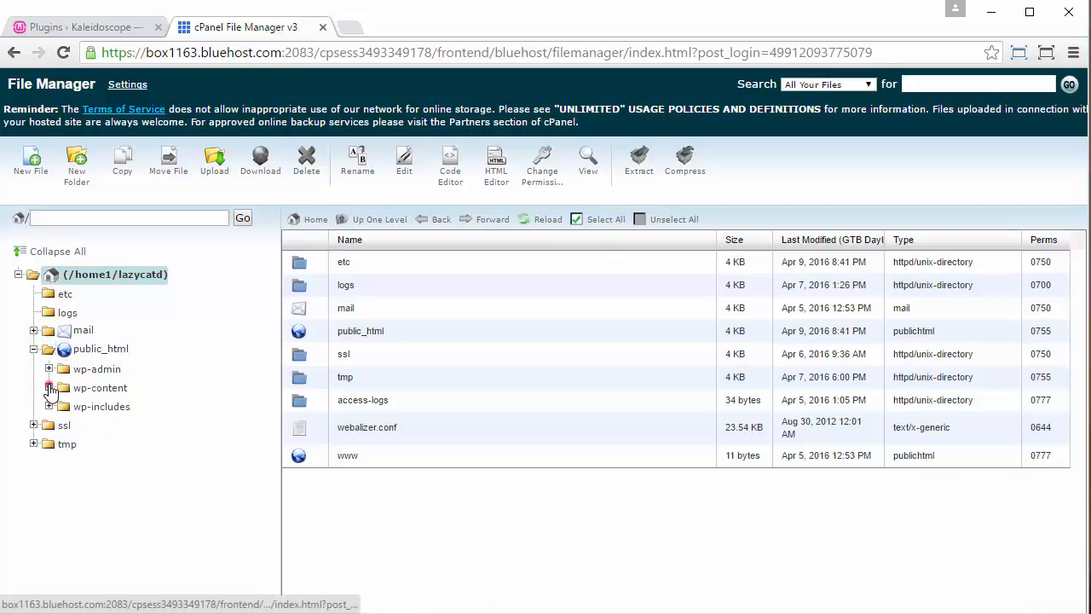
left_click(48, 388)
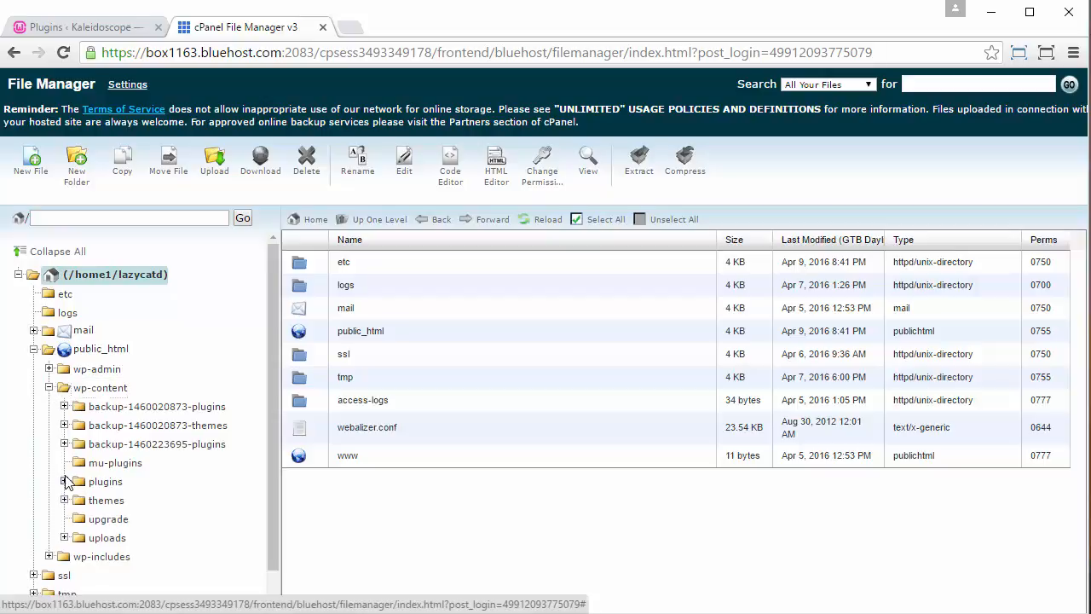
left_click(64, 482)
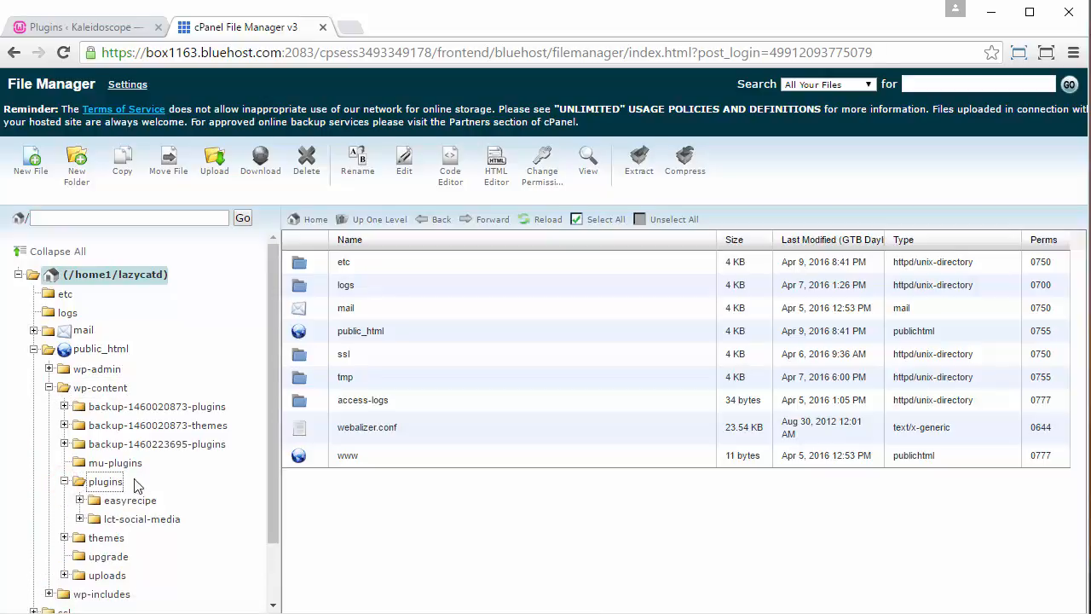
left_click(90, 501)
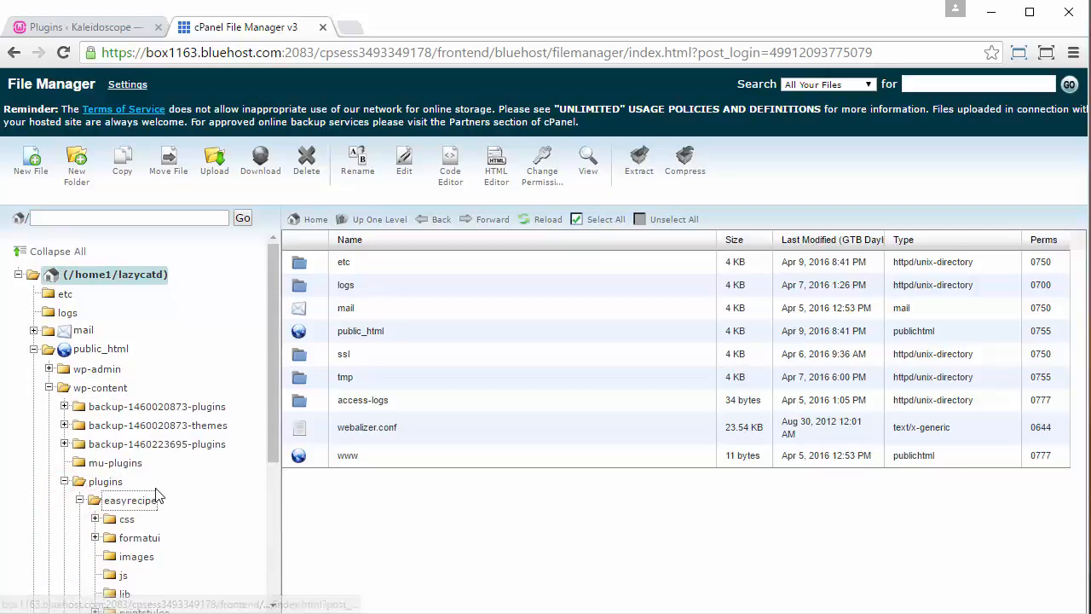
scroll(98, 464, "down", 2)
left_click(97, 461)
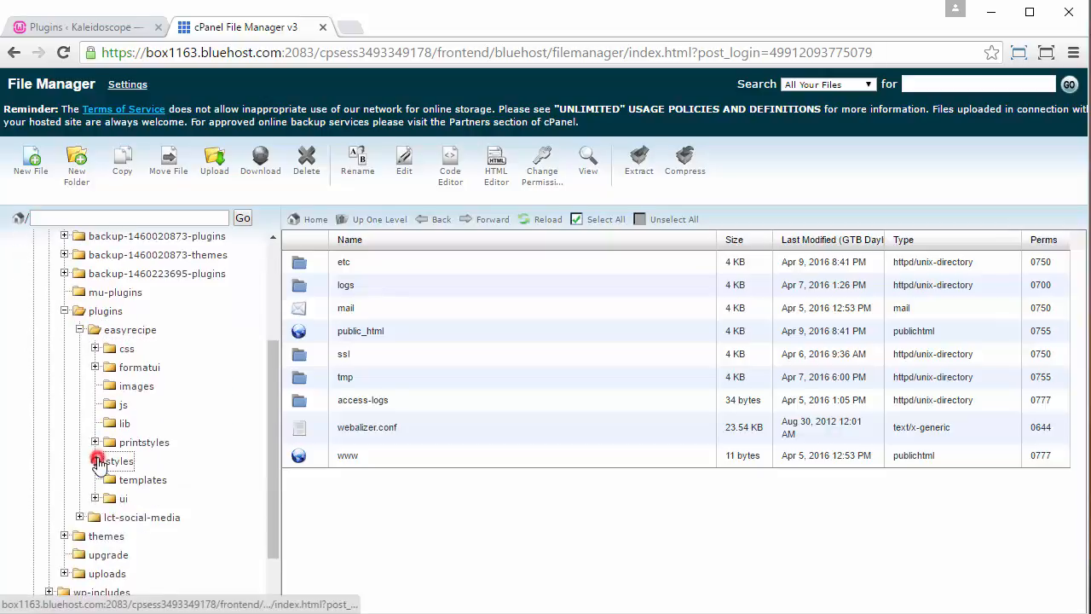
scroll(162, 477, "down", 1)
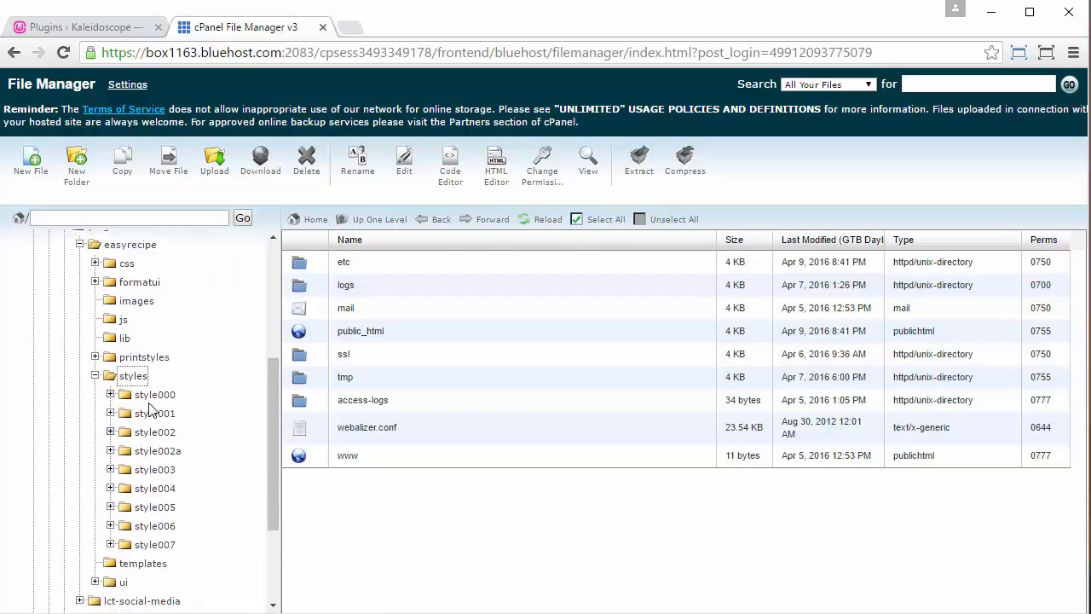
left_click(137, 376)
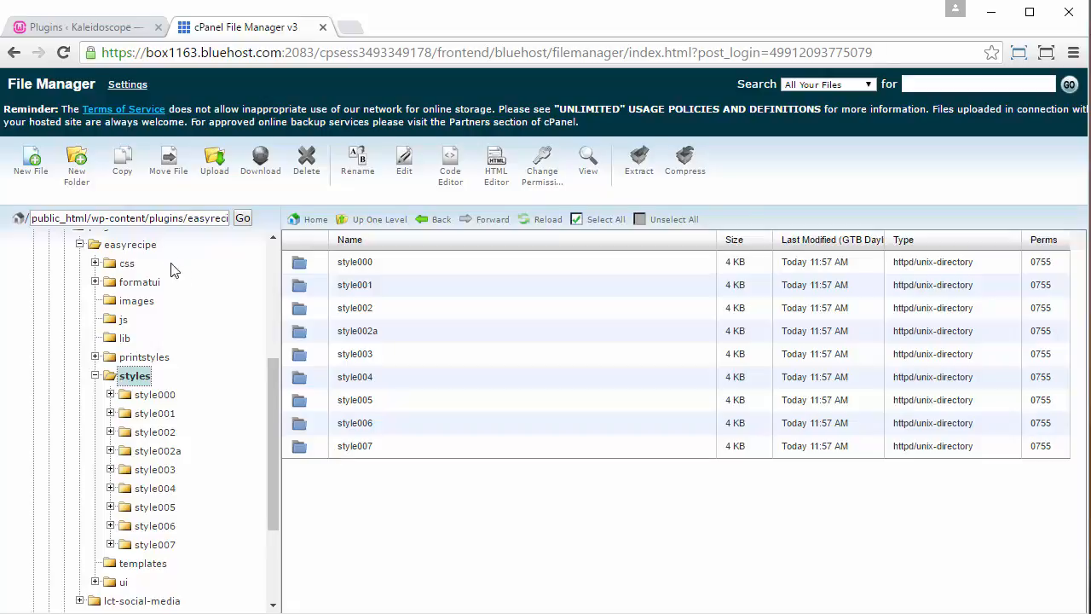
- Create a new folder named style008 inside the easyrecipe styles folder
left_click(76, 164)
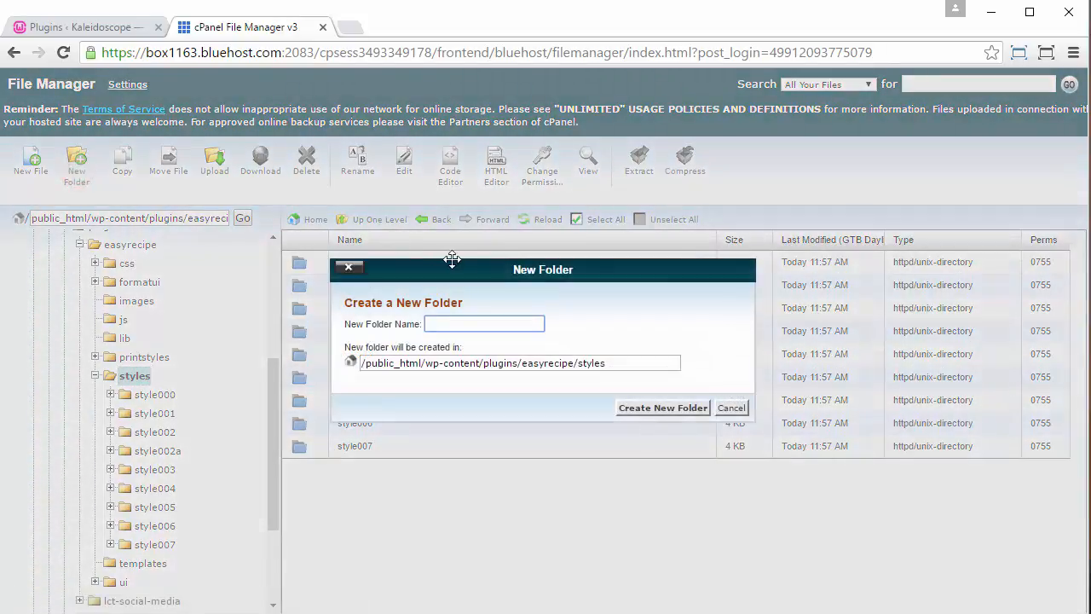
type("style008")
left_click(641, 409)
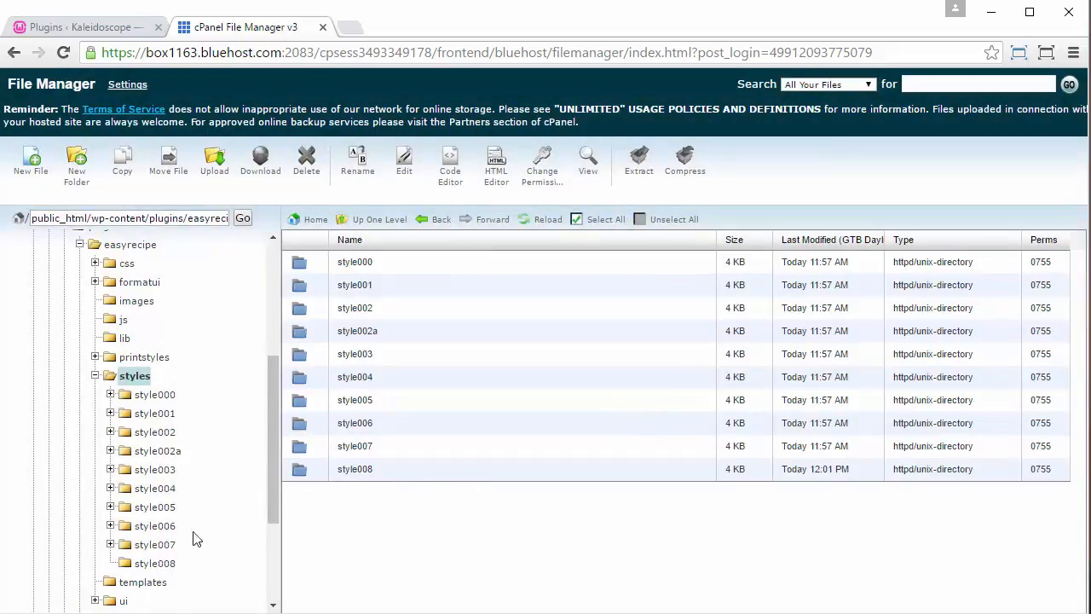
- Upload kaleidoscope-easy-recipe.zip from the desktop's Kaleidoscope Theme folder into style008 and return to that folder's listing
left_click(159, 565)
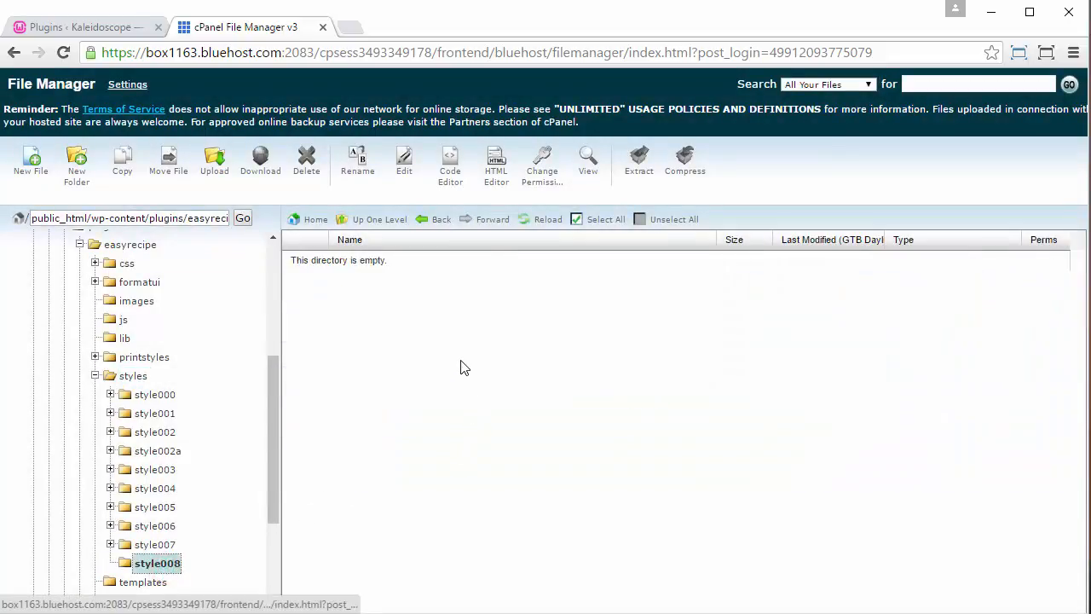
left_click(215, 160)
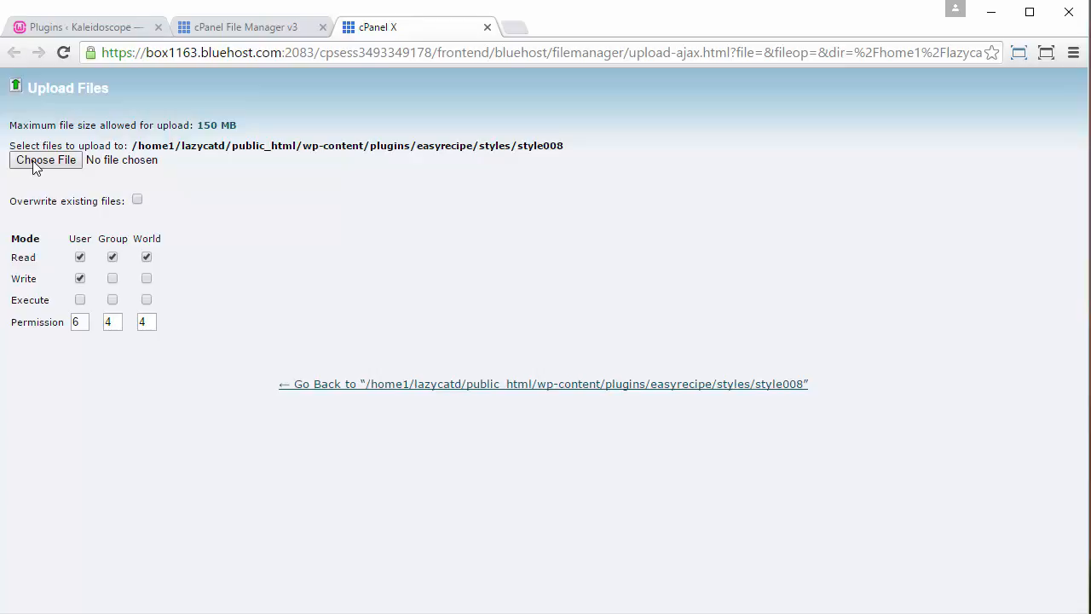
left_click(34, 163)
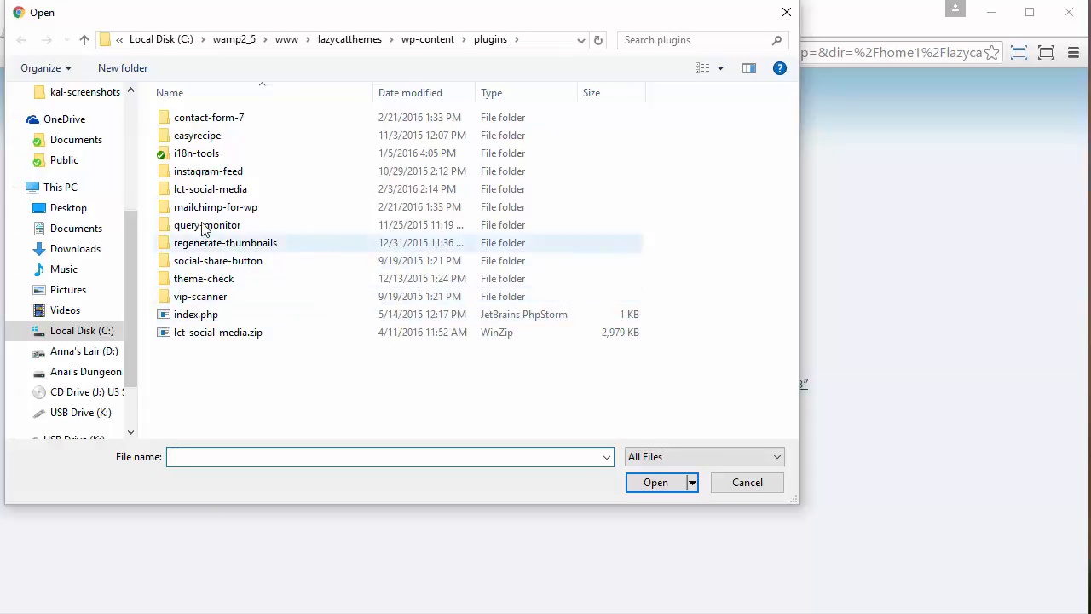
left_click(68, 211)
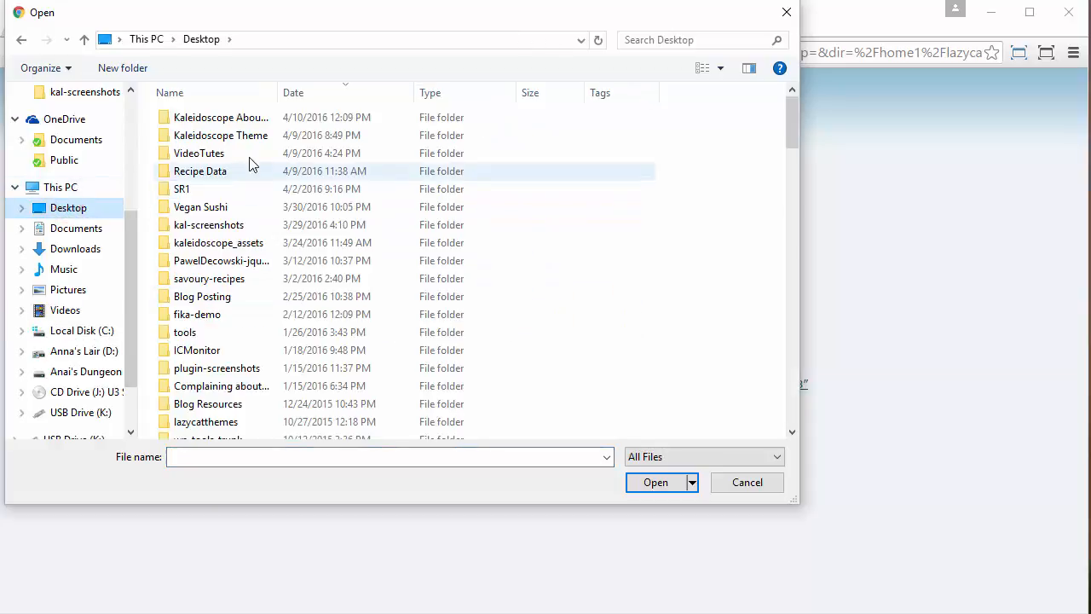
double_click(253, 132)
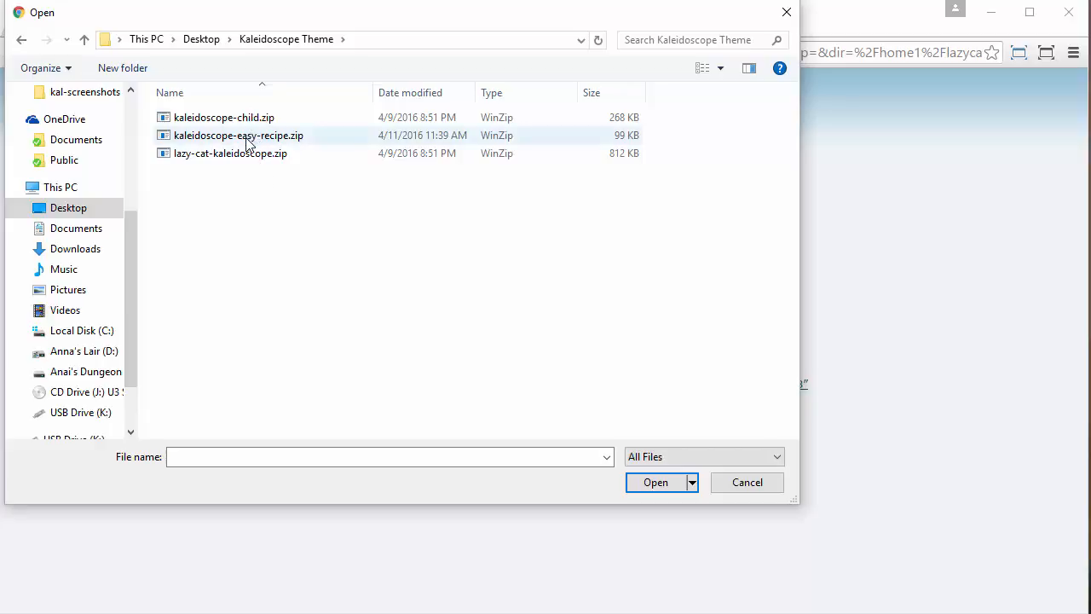
left_click(246, 137)
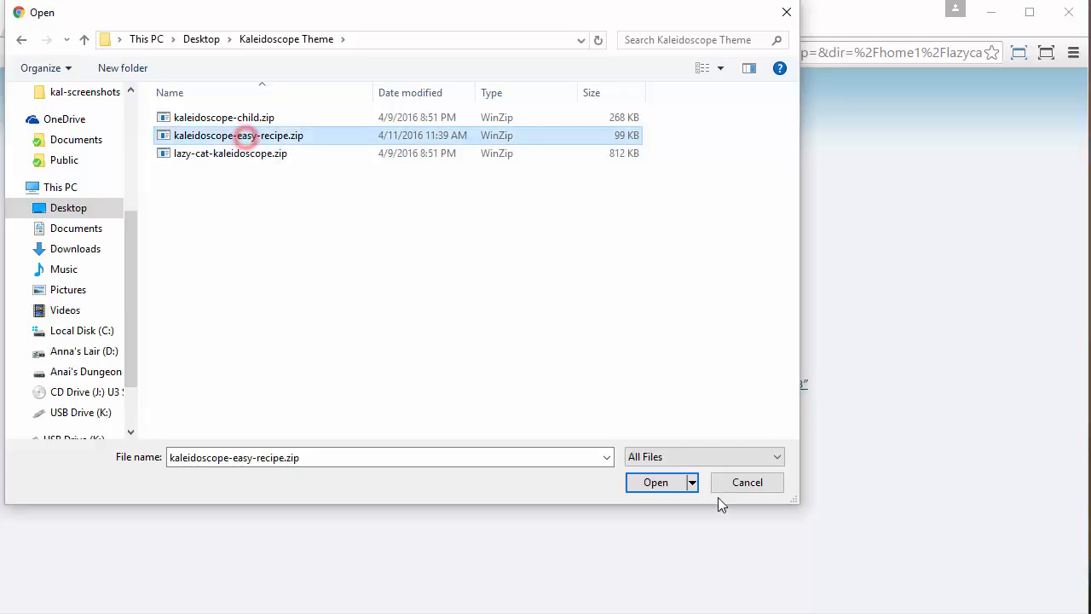
left_click(656, 484)
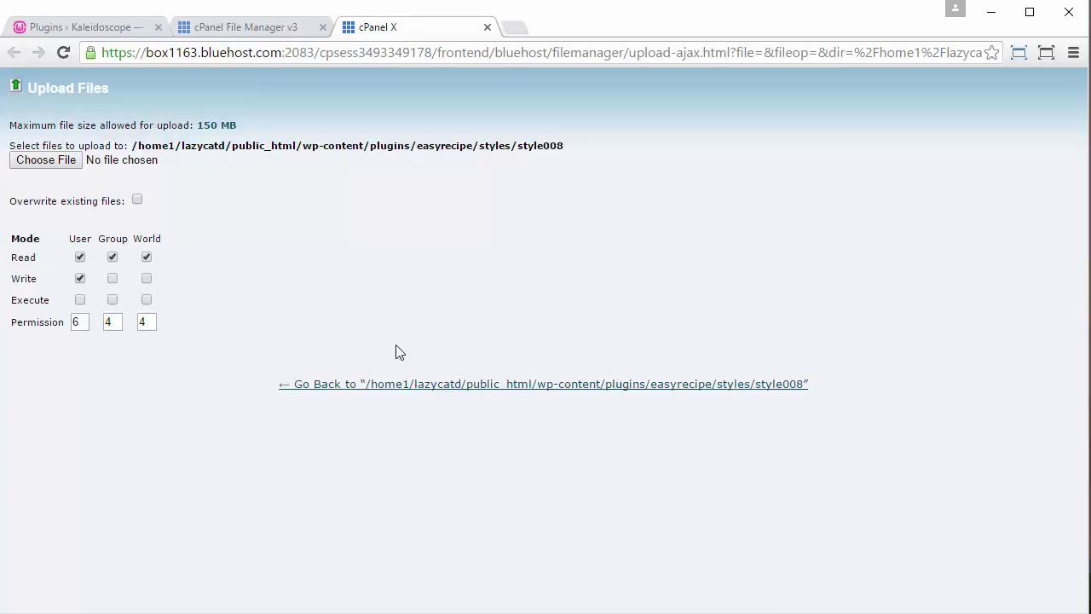
left_click(385, 384)
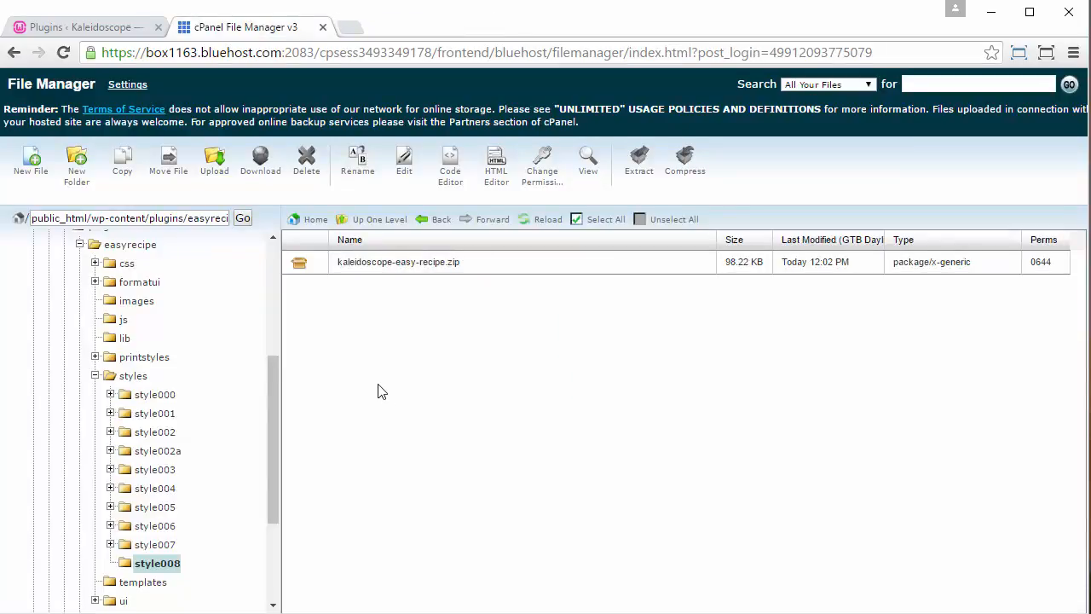
- Extract kaleidoscope-easy-recipe.zip into the style008 folder and close the extraction results
left_click(313, 265)
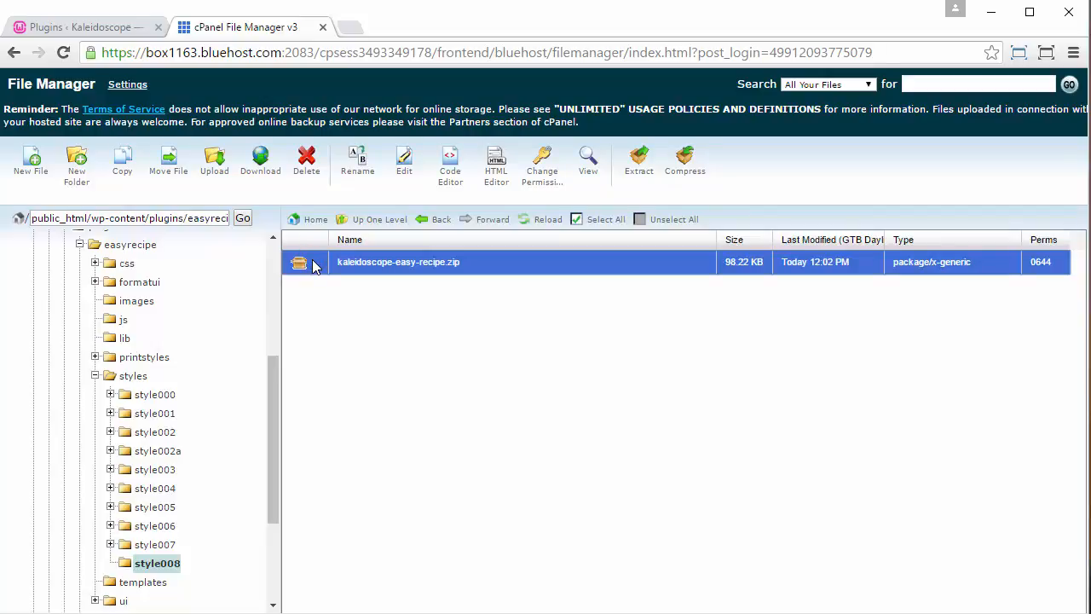
left_click(633, 160)
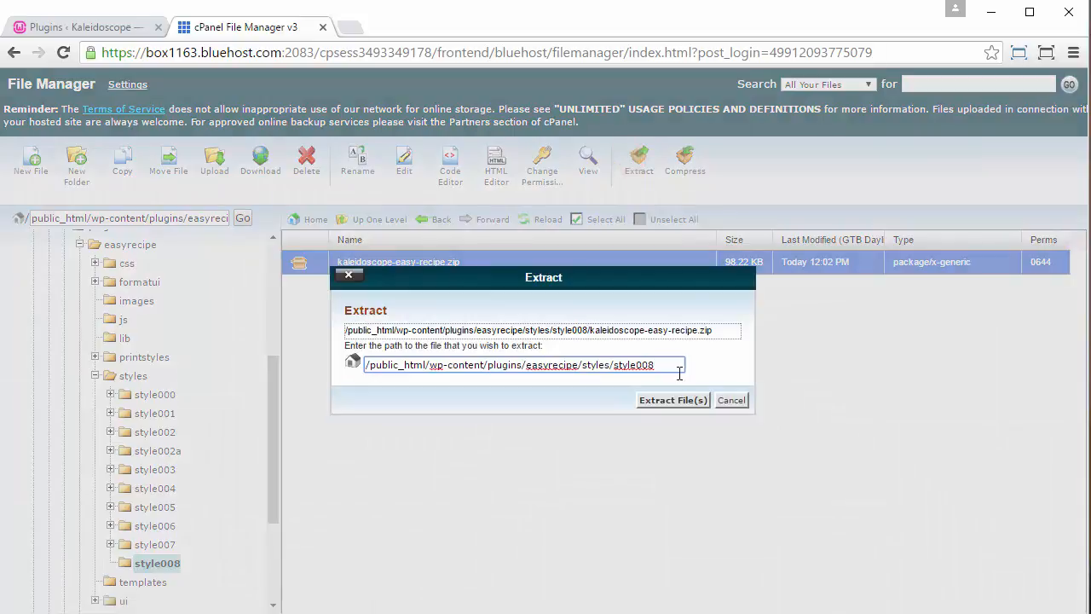
left_click(673, 401)
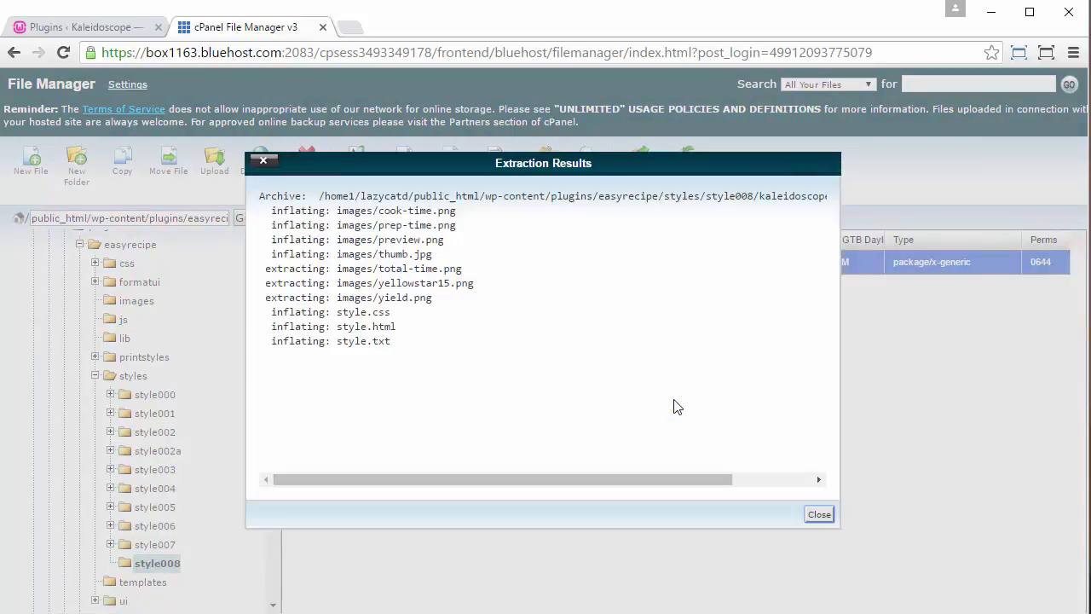
left_click(820, 515)
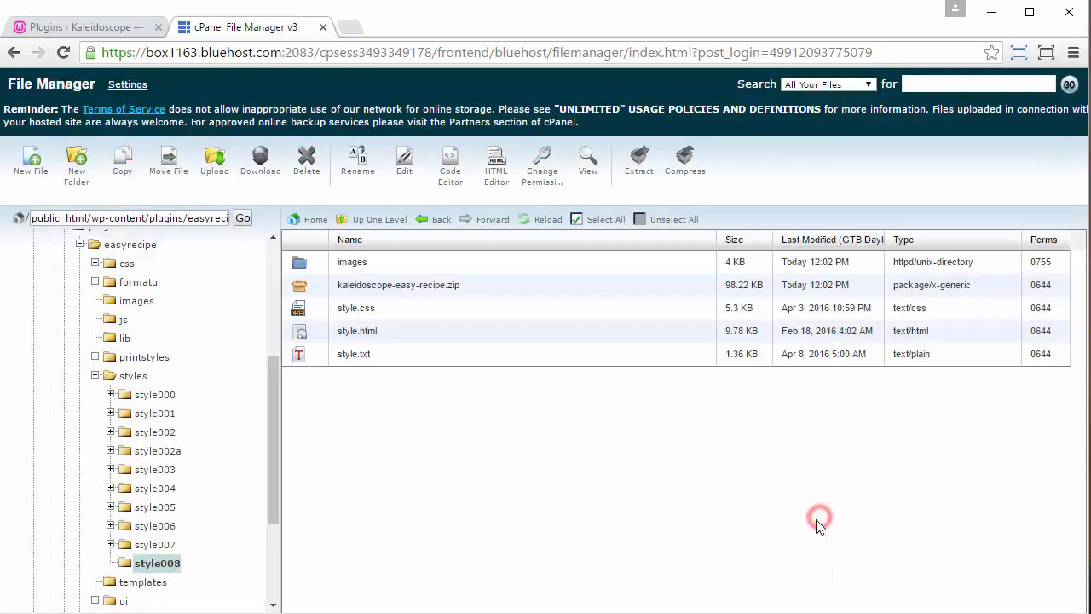
- Delete the kaleidoscope-easy-recipe.zip archive from the style008 folder
left_click(314, 289)
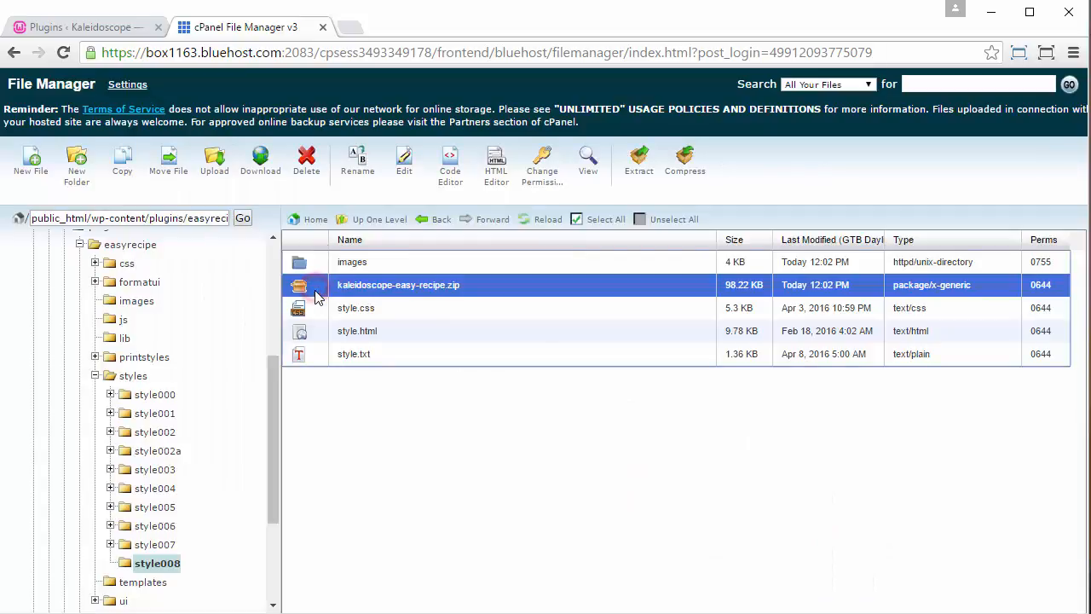
left_click(309, 166)
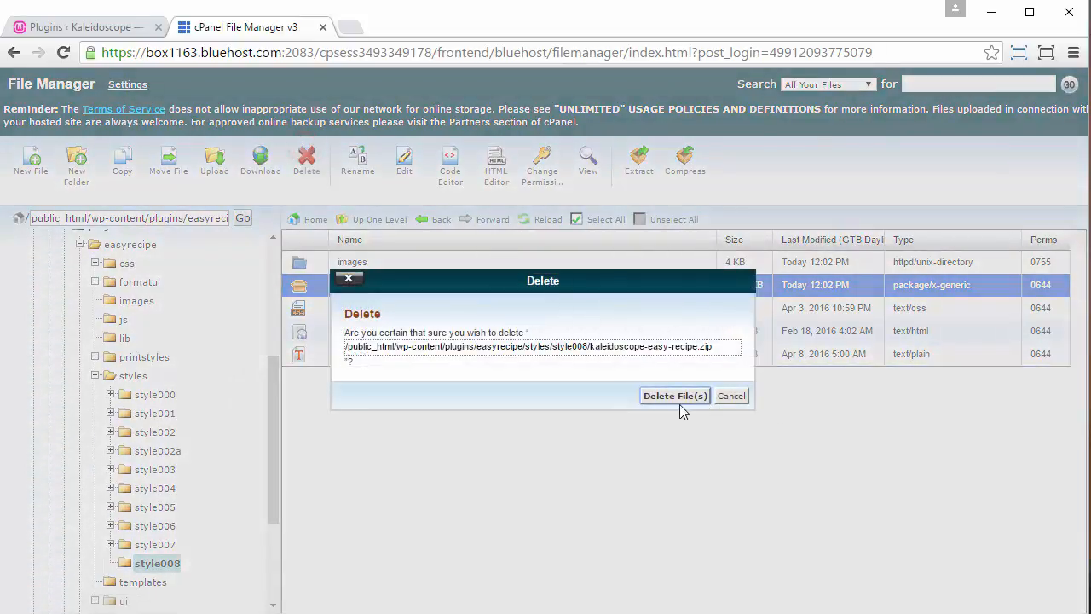
left_click(674, 396)
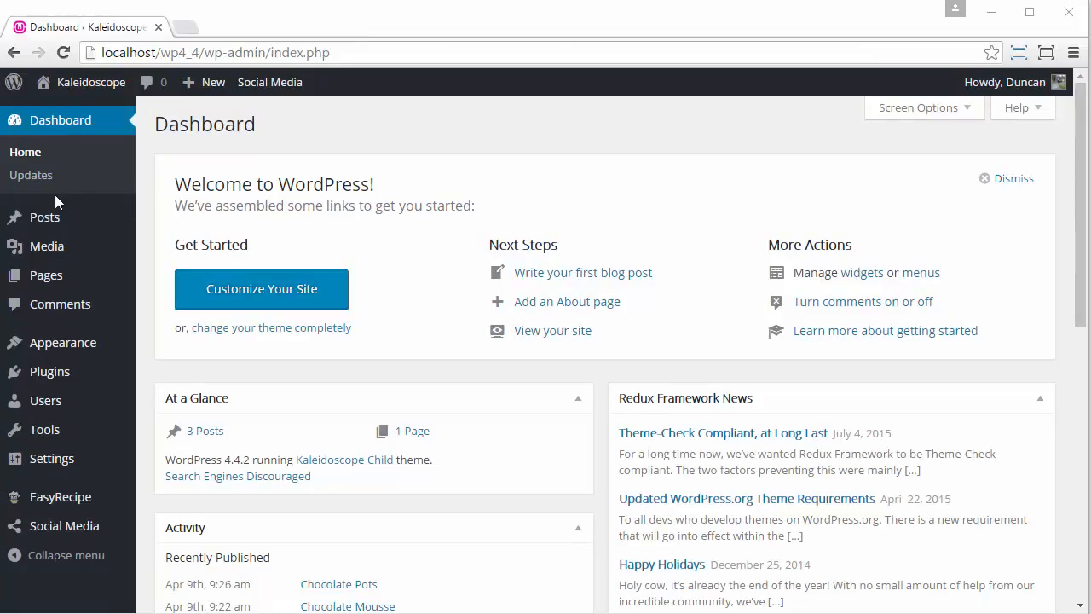
- Open the Chocolate Pots post for editing and add an empty line after its last paragraph
left_click(40, 215)
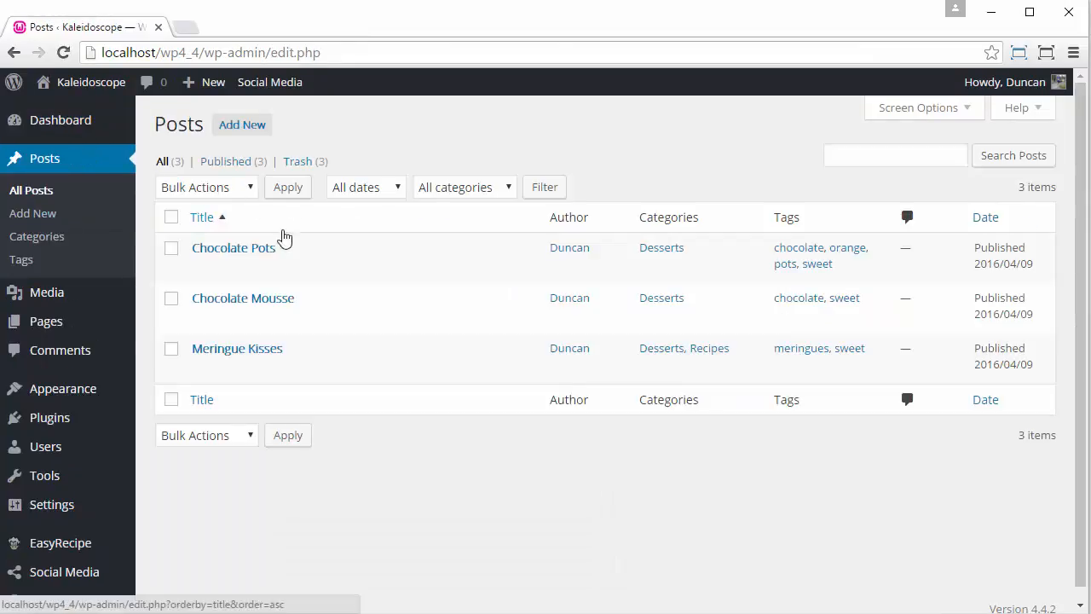
left_click(201, 268)
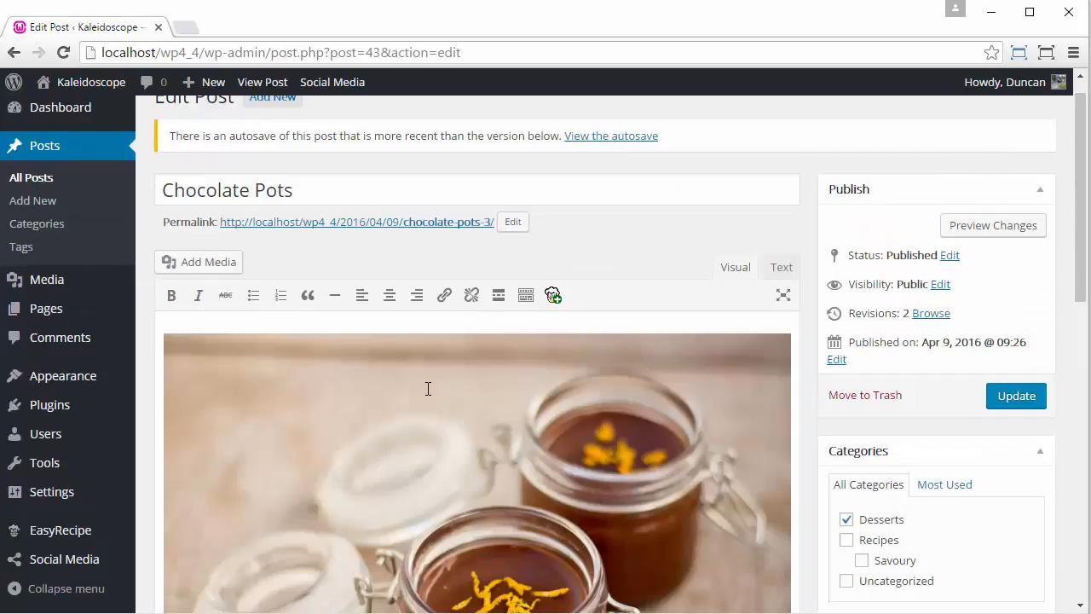
scroll(429, 387, "down", 3)
scroll(429, 390, "down", 4)
left_click(401, 390)
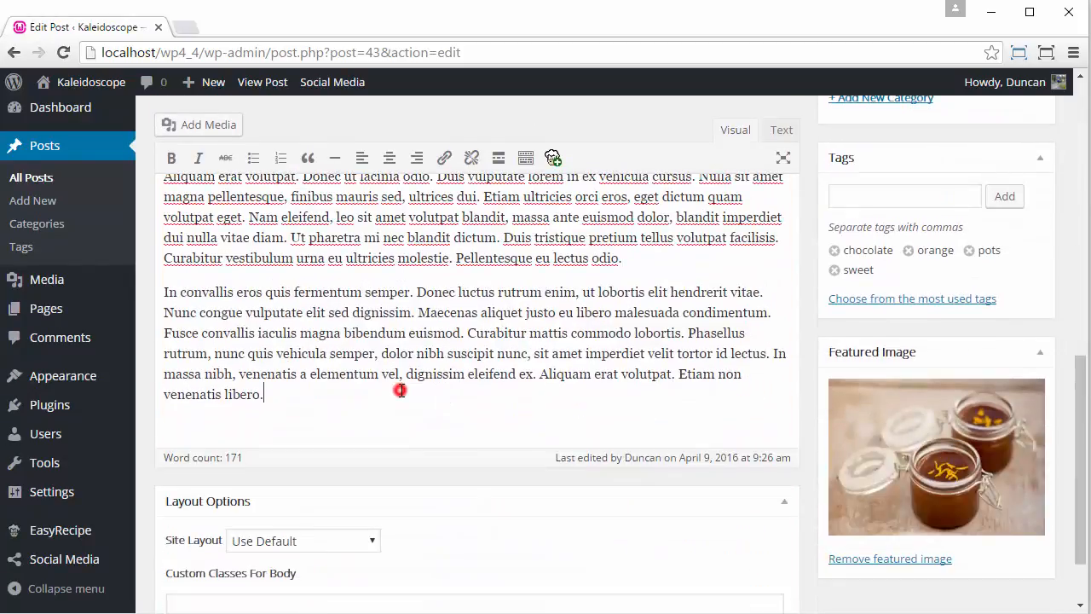
key("Return")
- Start a new EasyRecipe on the empty line at the end of the post
scroll(401, 390, "up", 7)
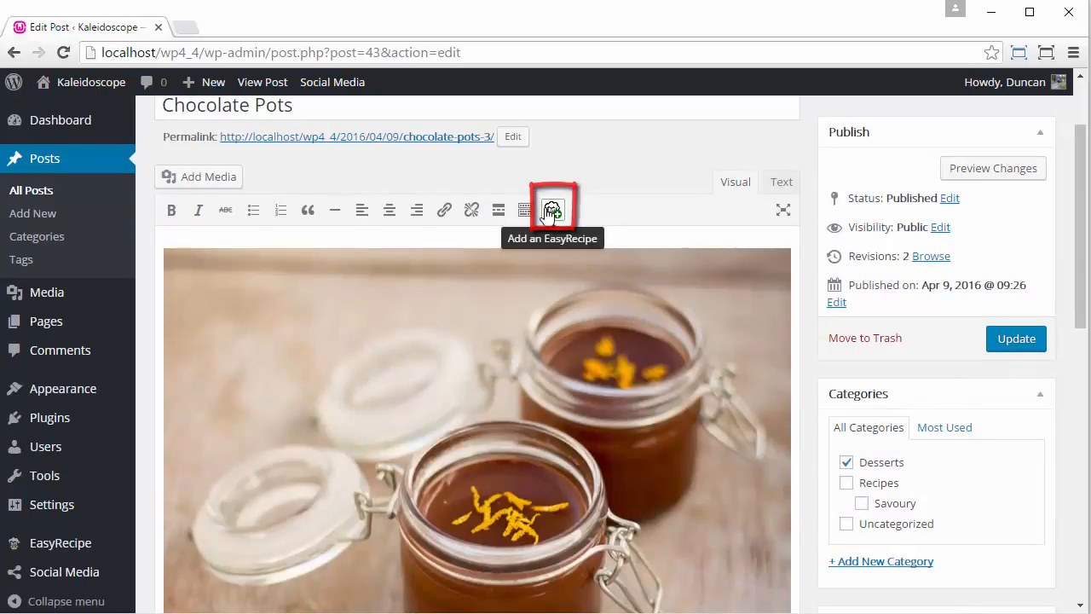
scroll(564, 331, "down", 5)
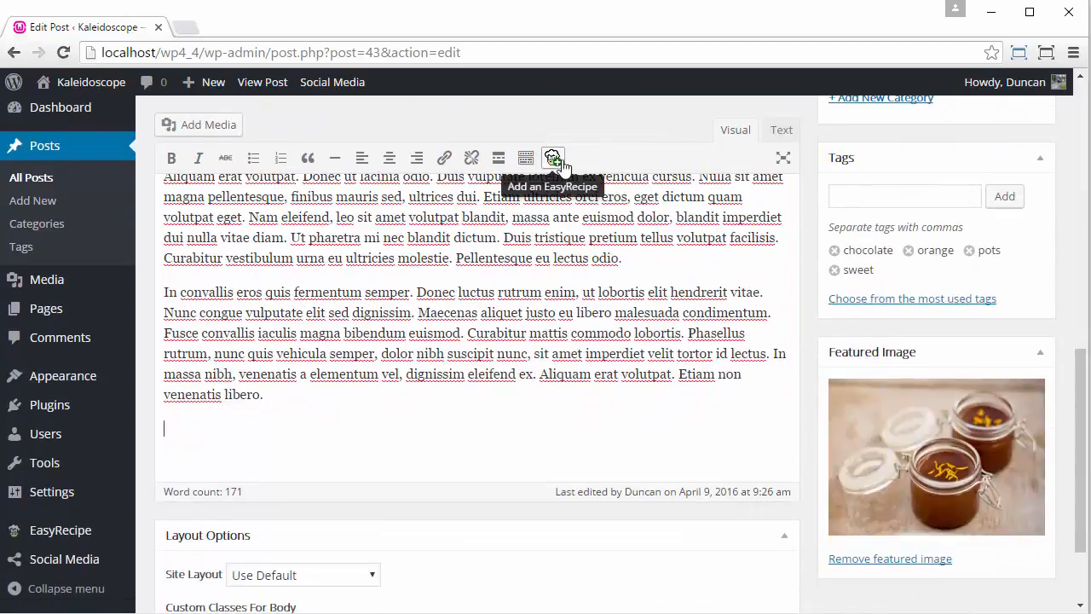
left_click(552, 158)
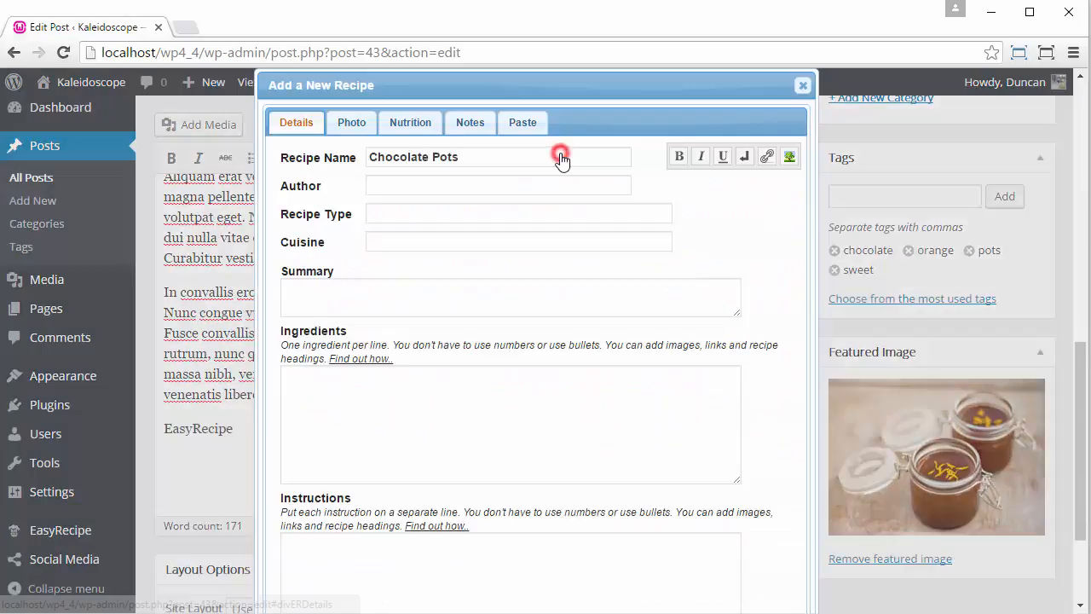
- Enter "These are yummy!" as the recipe's summary
left_click(400, 211)
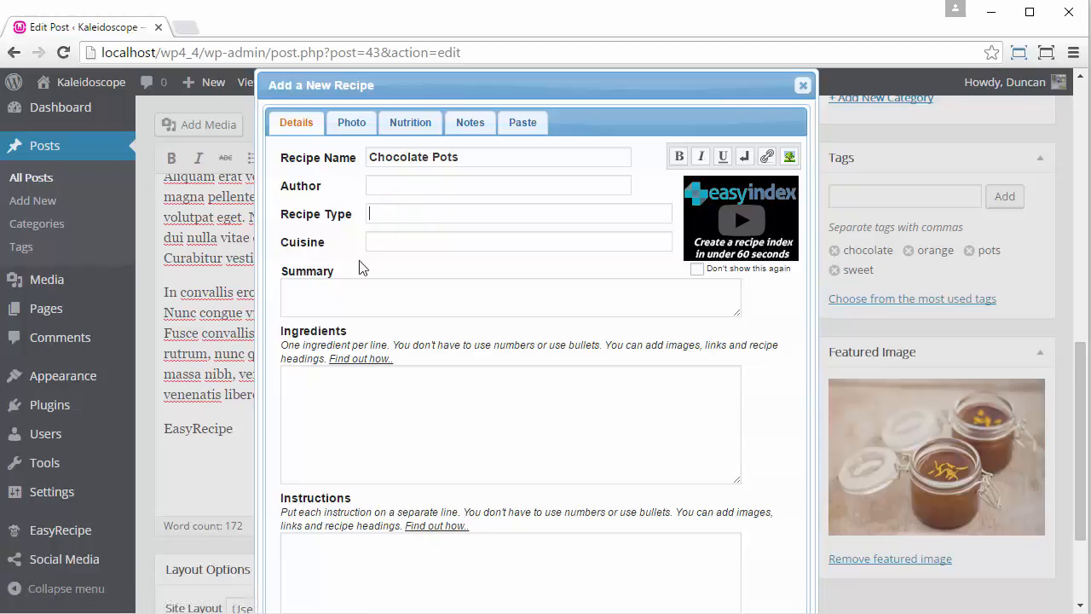
left_click(336, 297)
type("These are yummy!")
- List Chocolate, Oranges and Other stuff as the recipe's ingredients, each on its own line
key("Tab")
key("Tab")
type("C")
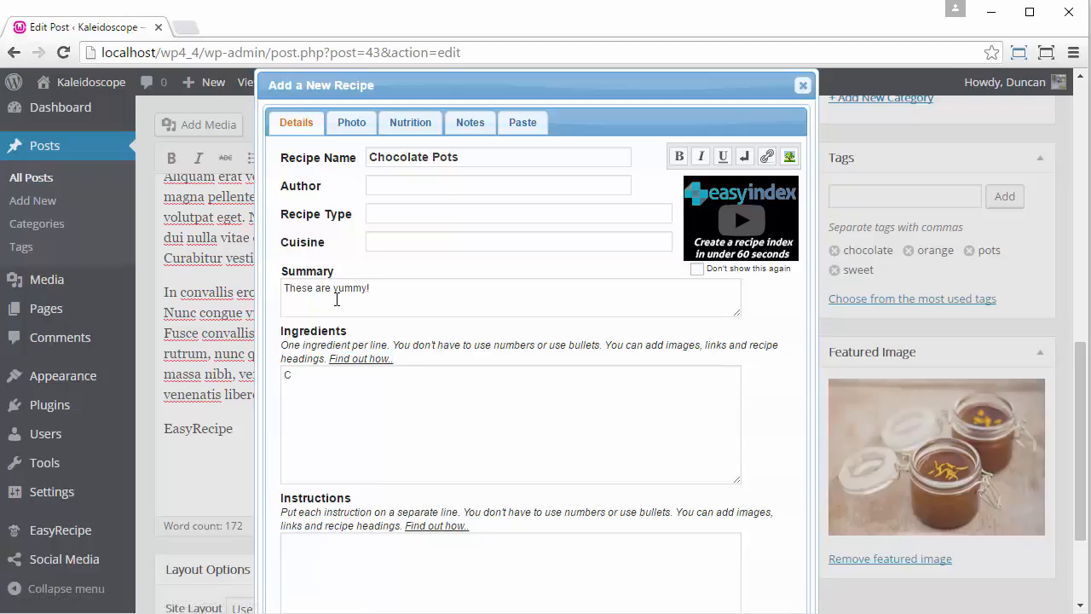
type("ho")
type("colate ")
type("O Other stuff")
key("Up")
key("Return")
type("Oranges")
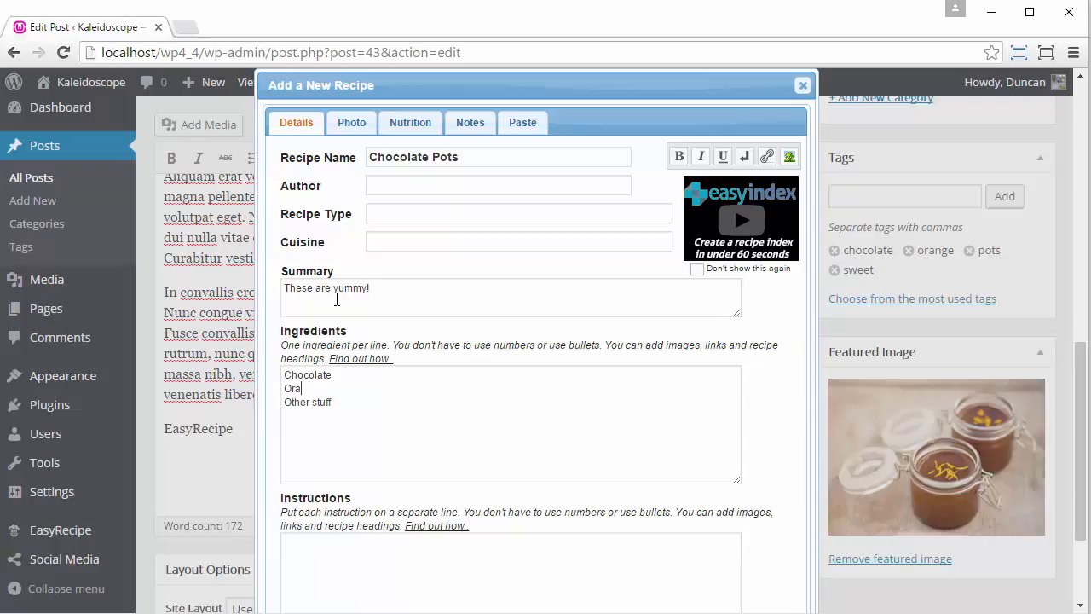
- Enter "Instruction 1" and "Instruction2" on separate lines as the recipe's instructions
key("Tab")
key("Tab")
type("Inst")
type("uct")
key("BackSpace")
key("BackSpace")
key("BackSpace")
type("ruction 1 Instruction2")
- Set the prep time to 30 and the yield to 4, and add the recipe to the post
scroll(540, 438, "down", 2)
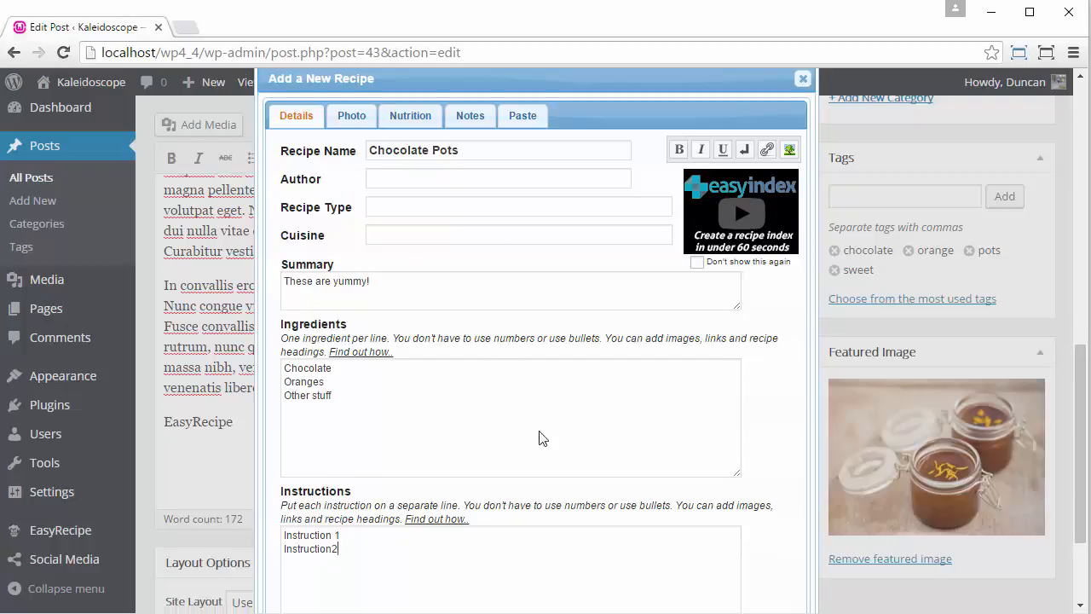
left_click(404, 513)
type("30")
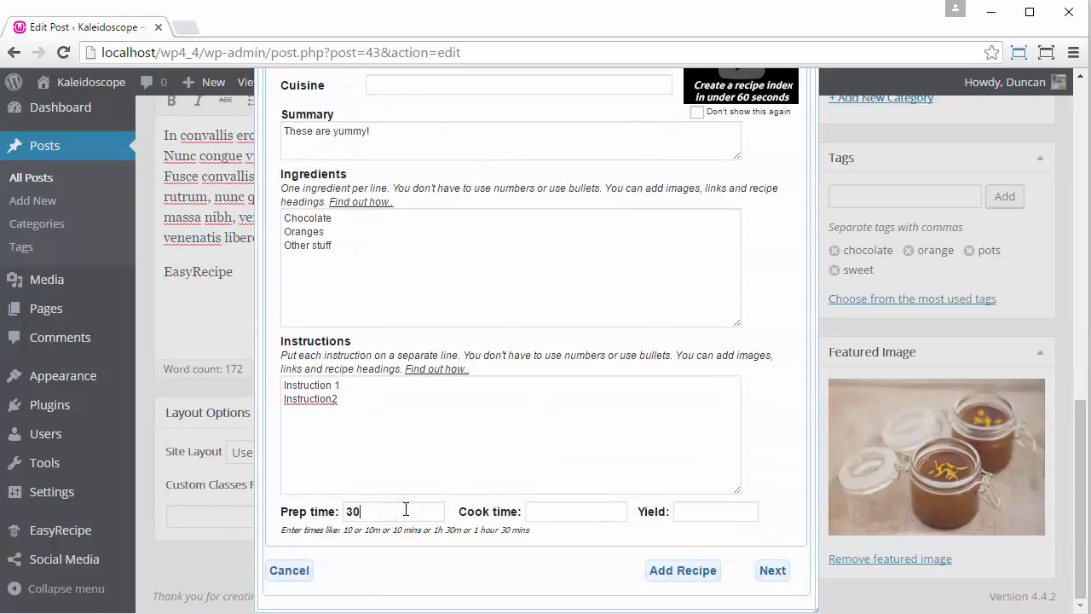
key("Tab")
key("Tab")
type("4")
left_click(695, 584)
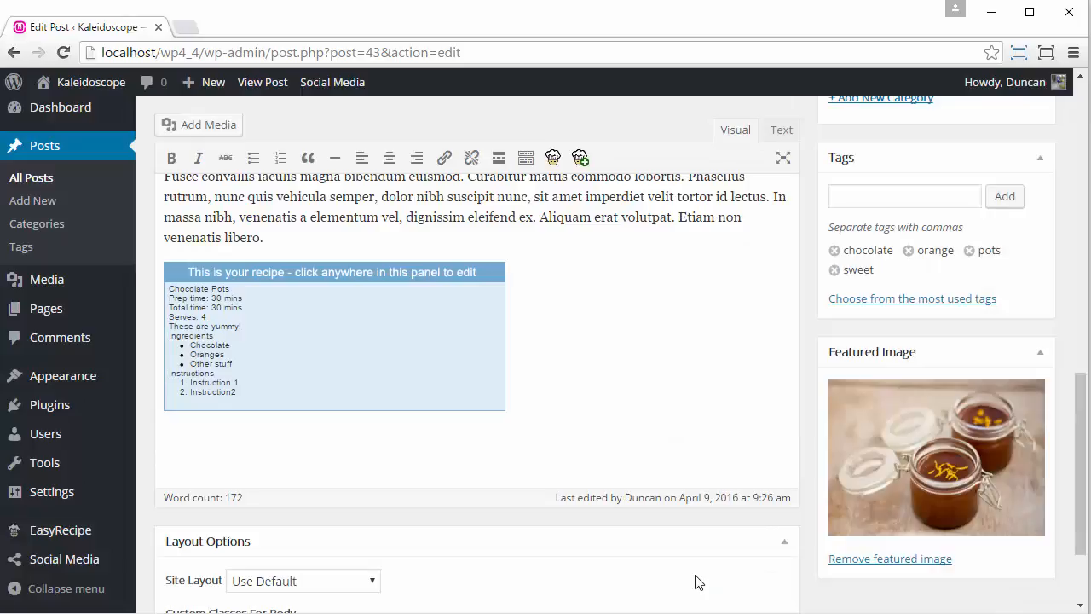
- Update the Chocolate Pots post and open its published page in a new tab at the recipe
scroll(920, 183, "up", 3)
left_click(1020, 145)
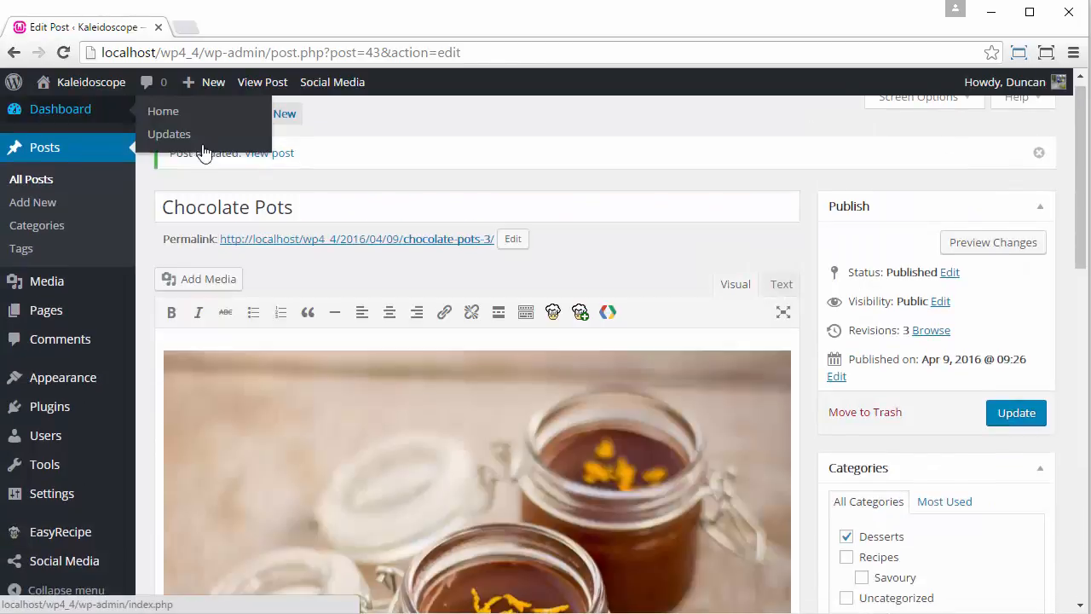
left_click(358, 239, "ctrl")
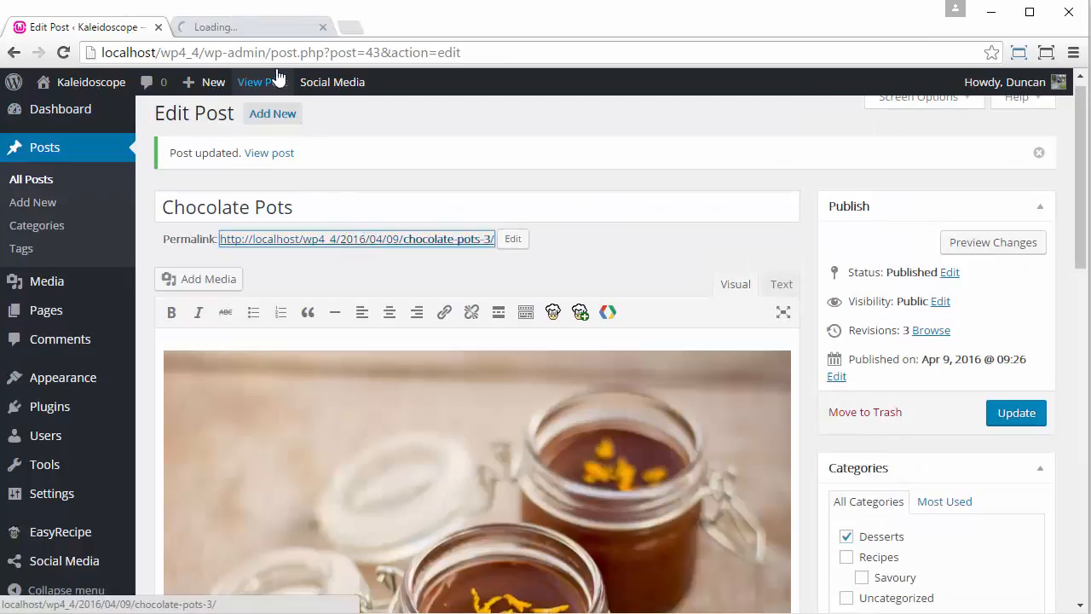
left_click(252, 20)
scroll(711, 195, "down", 10)
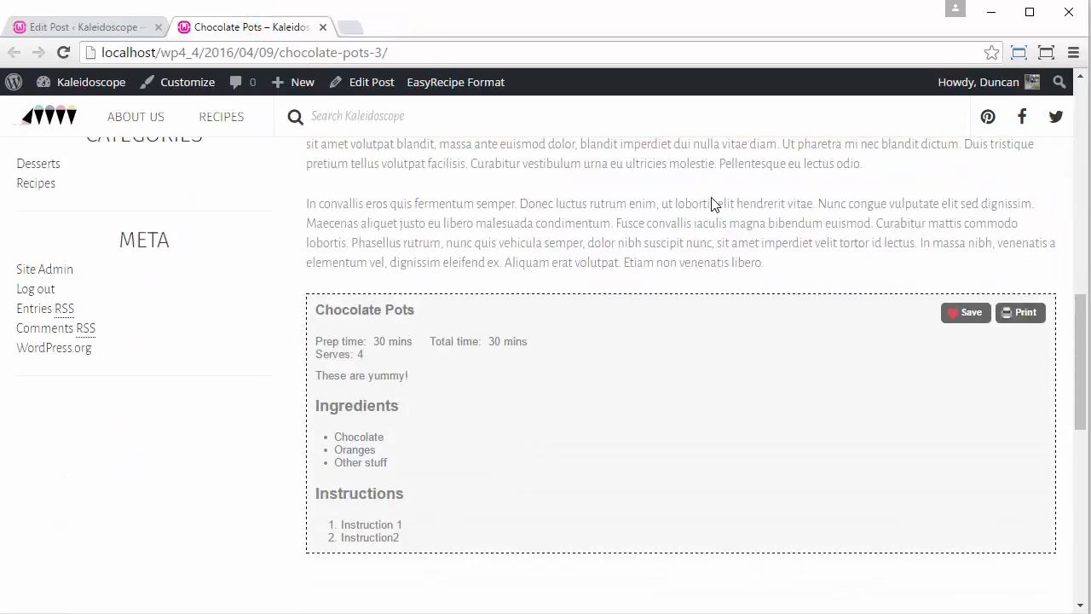
- Open the recipe's formatting window from the published page and try the Kaleidoscope display style
left_click(517, 362)
scroll(518, 361, "down", 1)
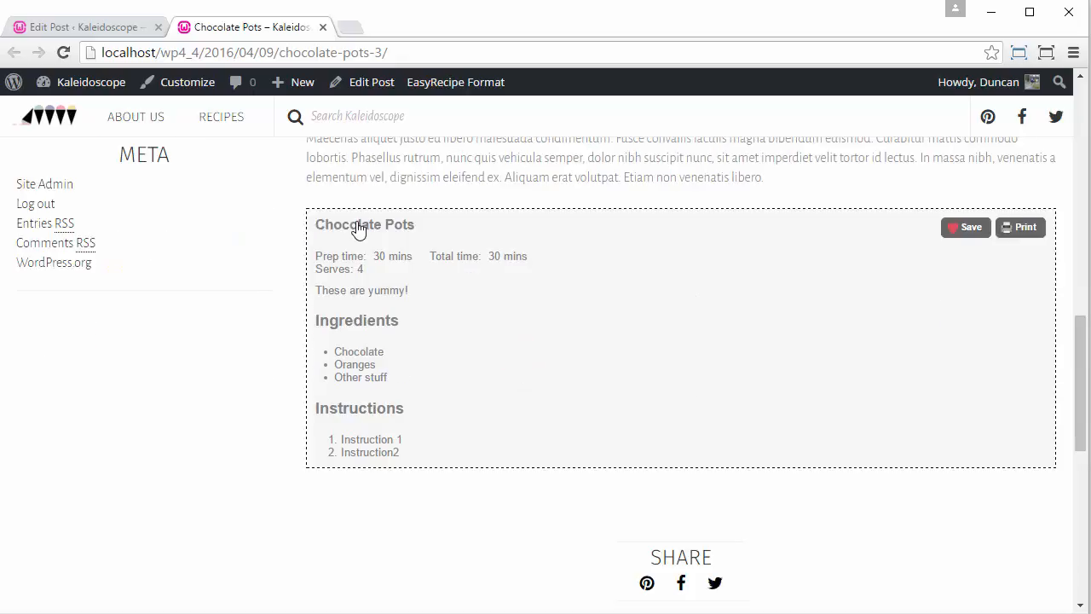
left_click(374, 317)
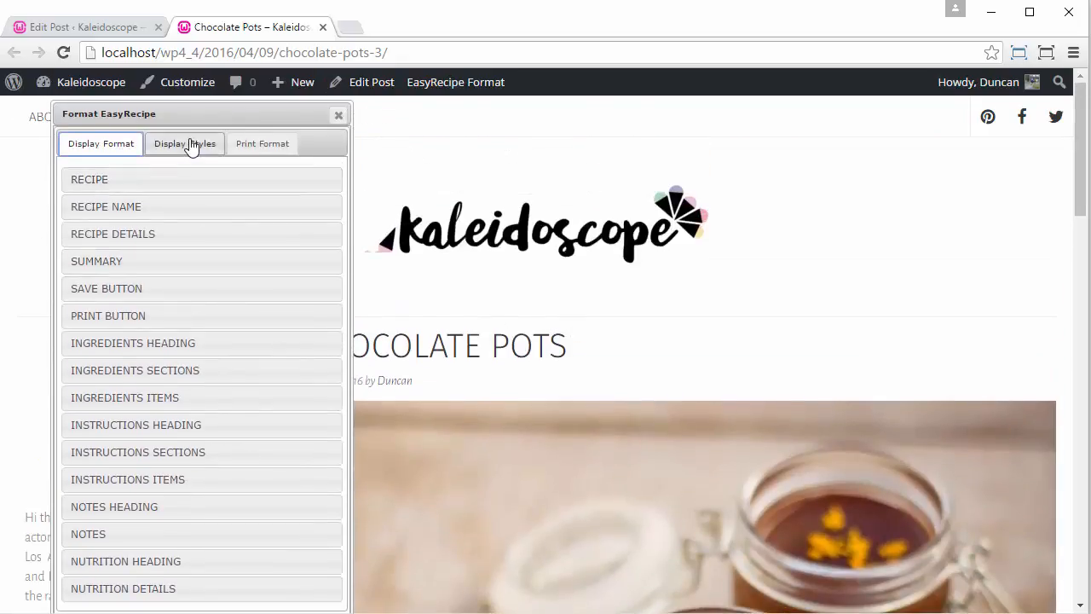
left_click(190, 144)
left_click(204, 227)
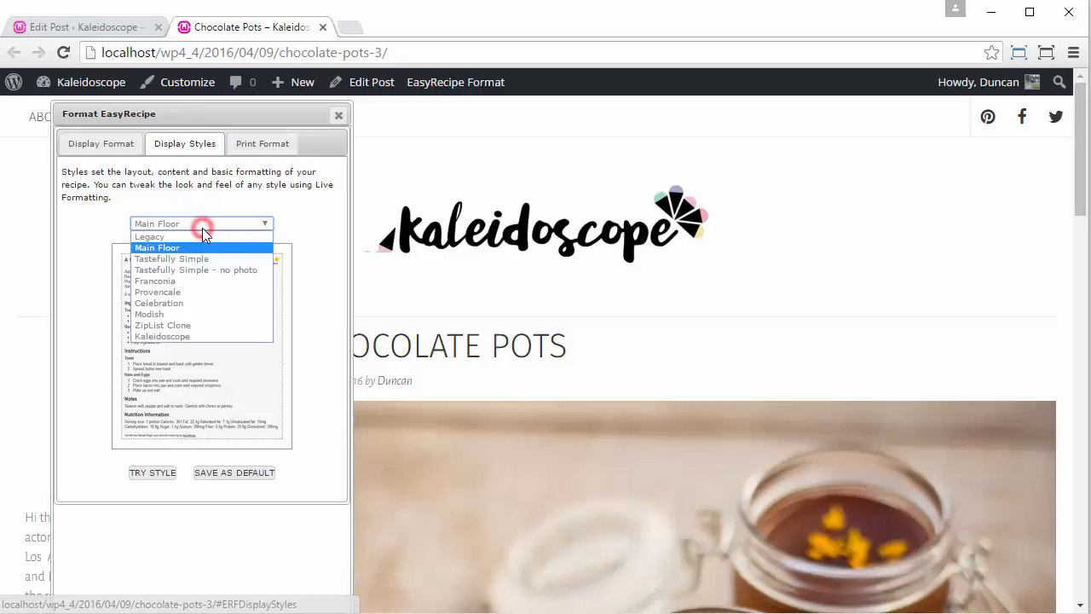
left_click(186, 338)
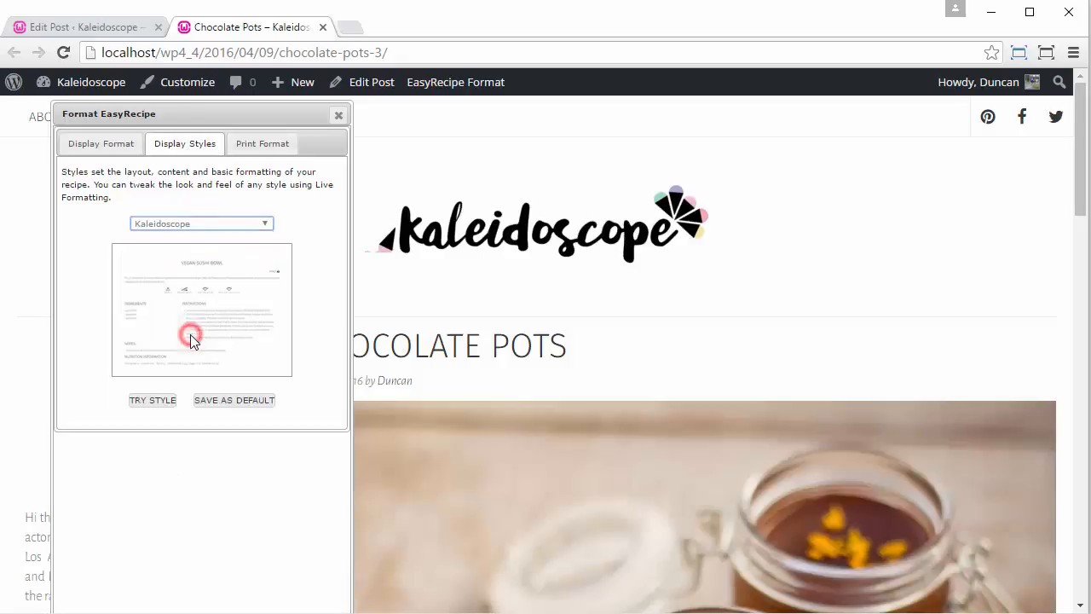
left_click(150, 400)
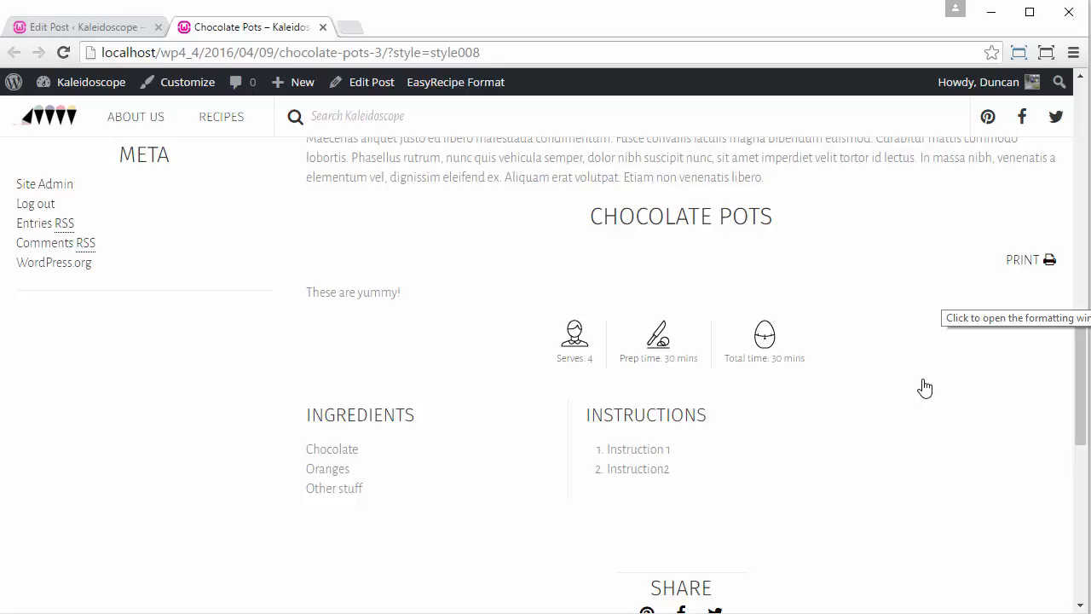
- Save Kaleidoscope as the default recipe display style and check the recipe on the reloaded page
scroll(925, 387, "down", 1)
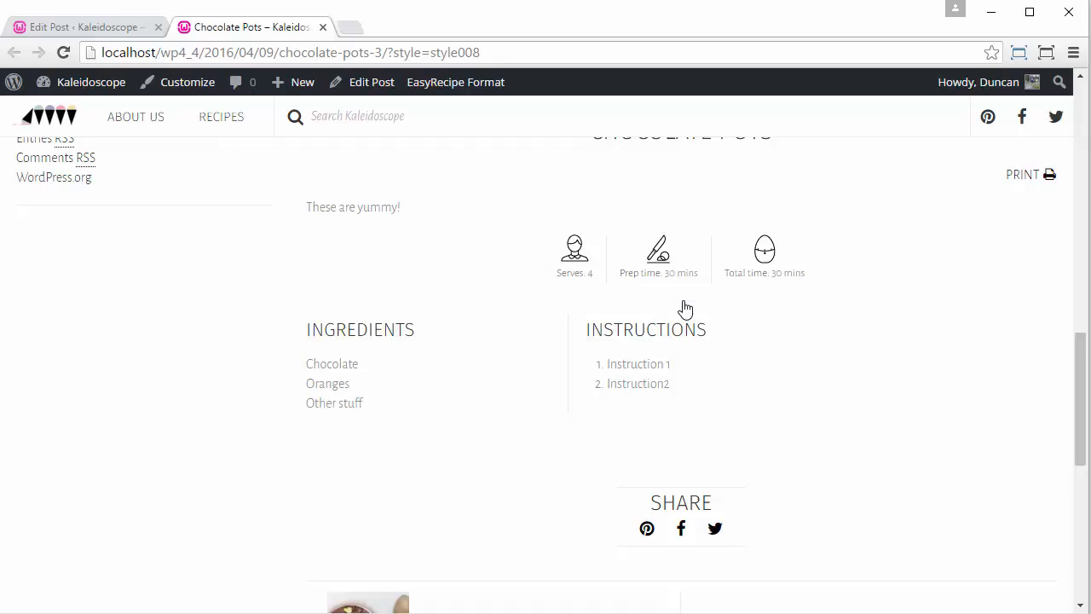
scroll(686, 307, "up", 3)
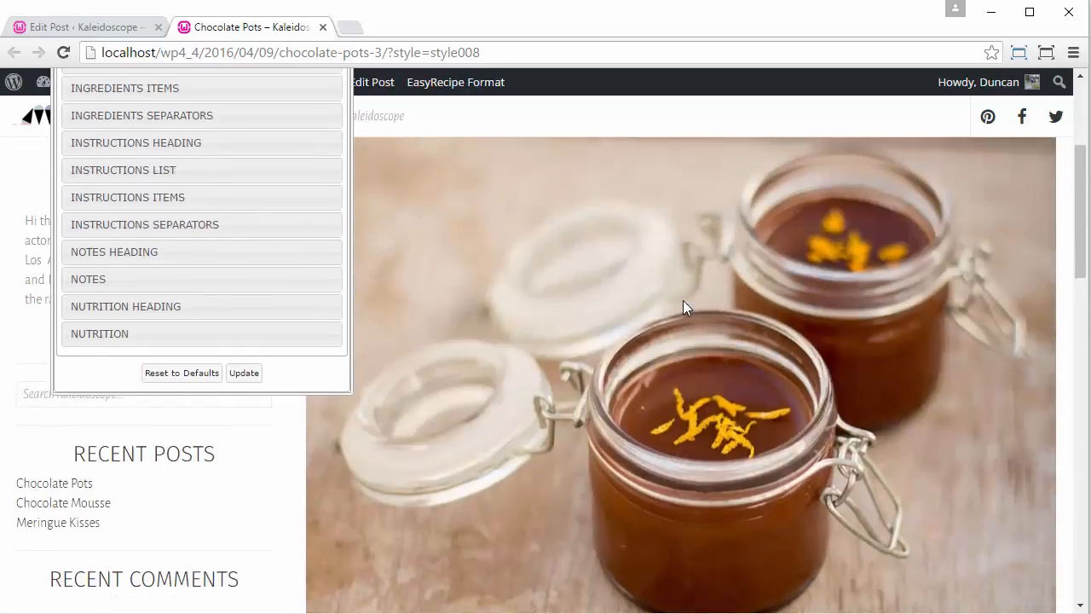
scroll(207, 438, "up", 5)
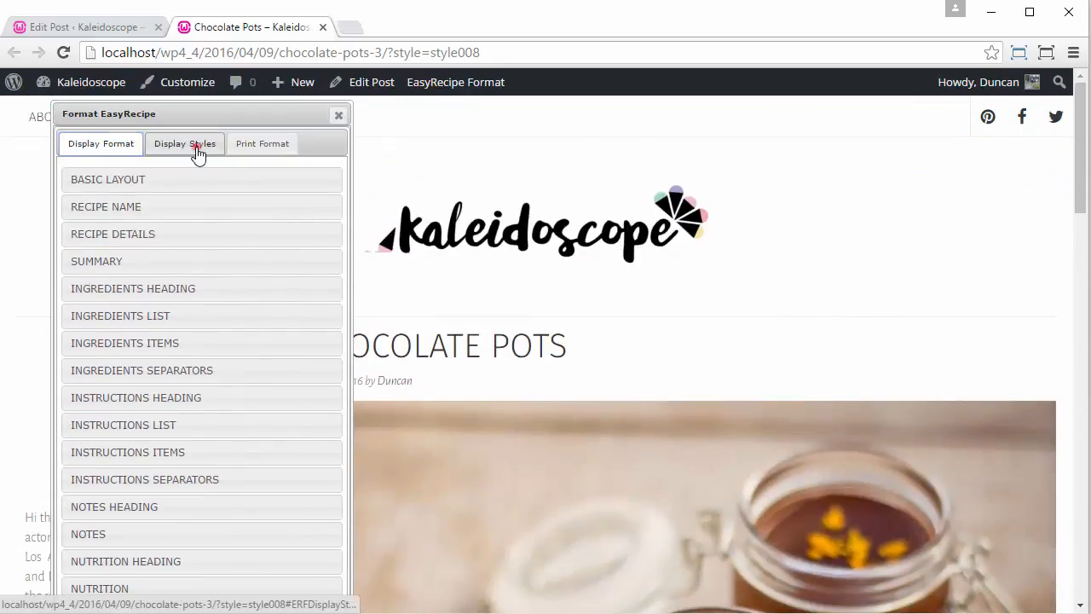
left_click(198, 146)
left_click(237, 408)
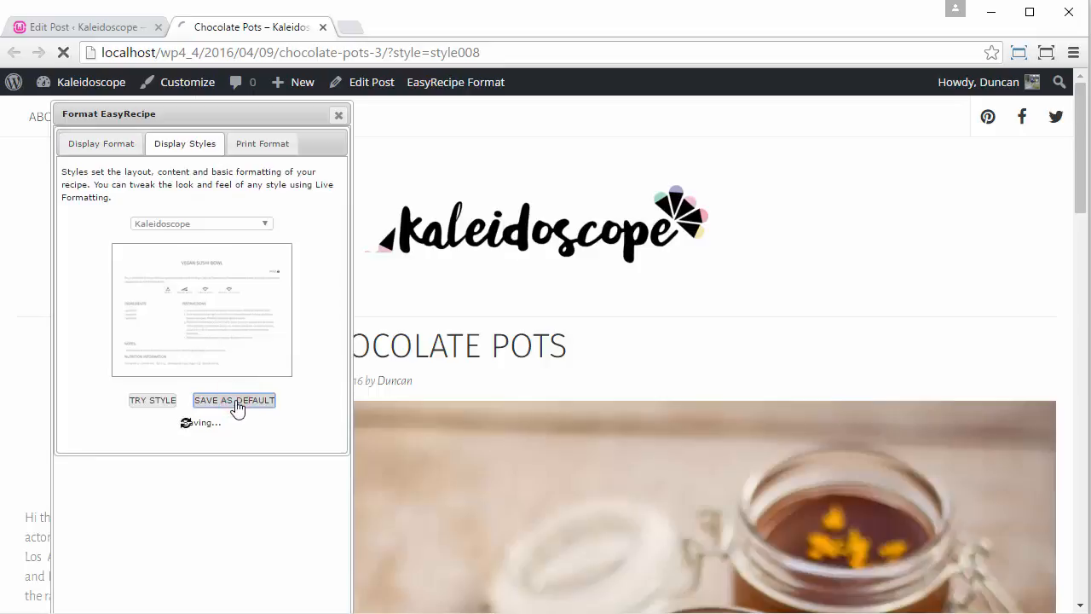
scroll(954, 328, "down", 5)
scroll(955, 328, "down", 5)
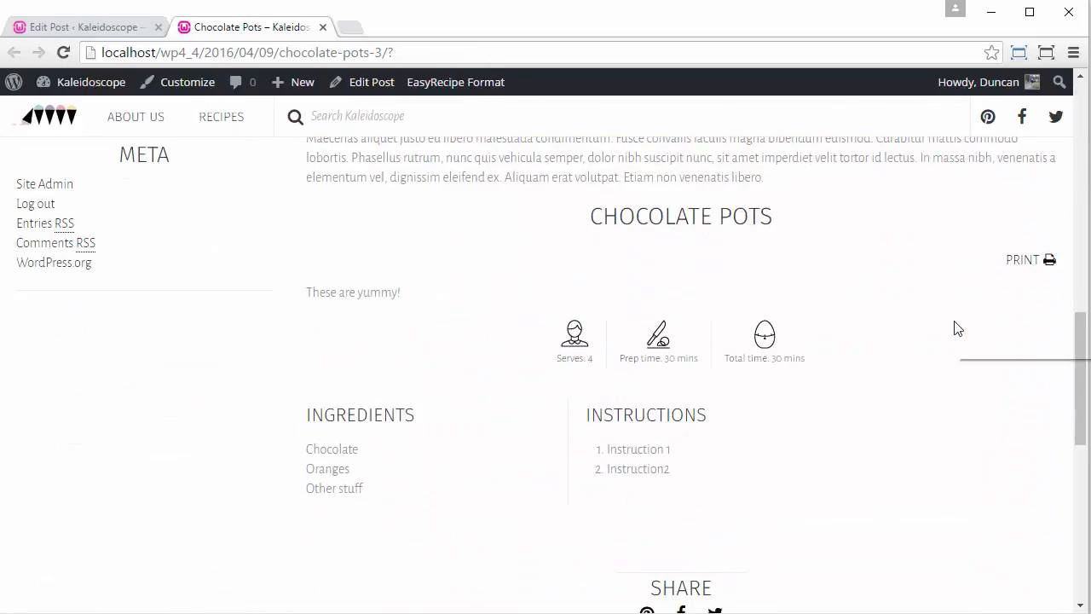